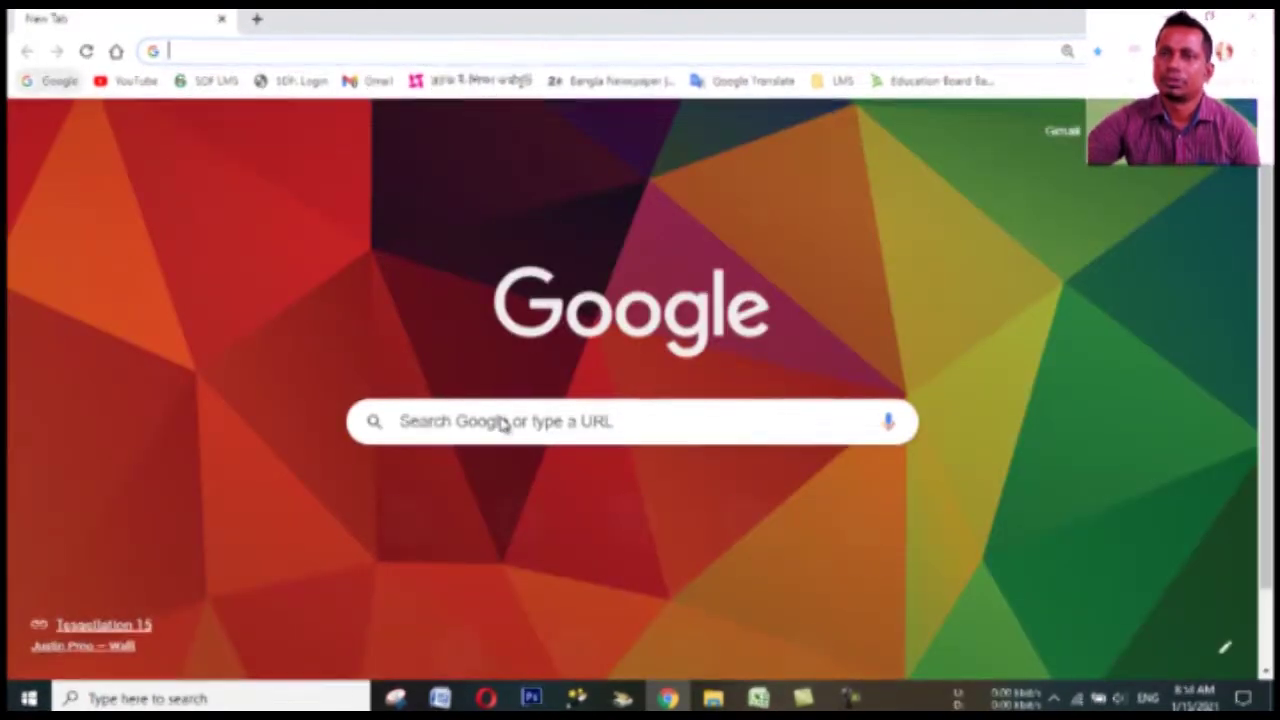
- Search Google for PDFCombine and open the Combine PDF – Online PDF Combiner site from the results
{"action": "left_click", "coordinate": [515, 420]}
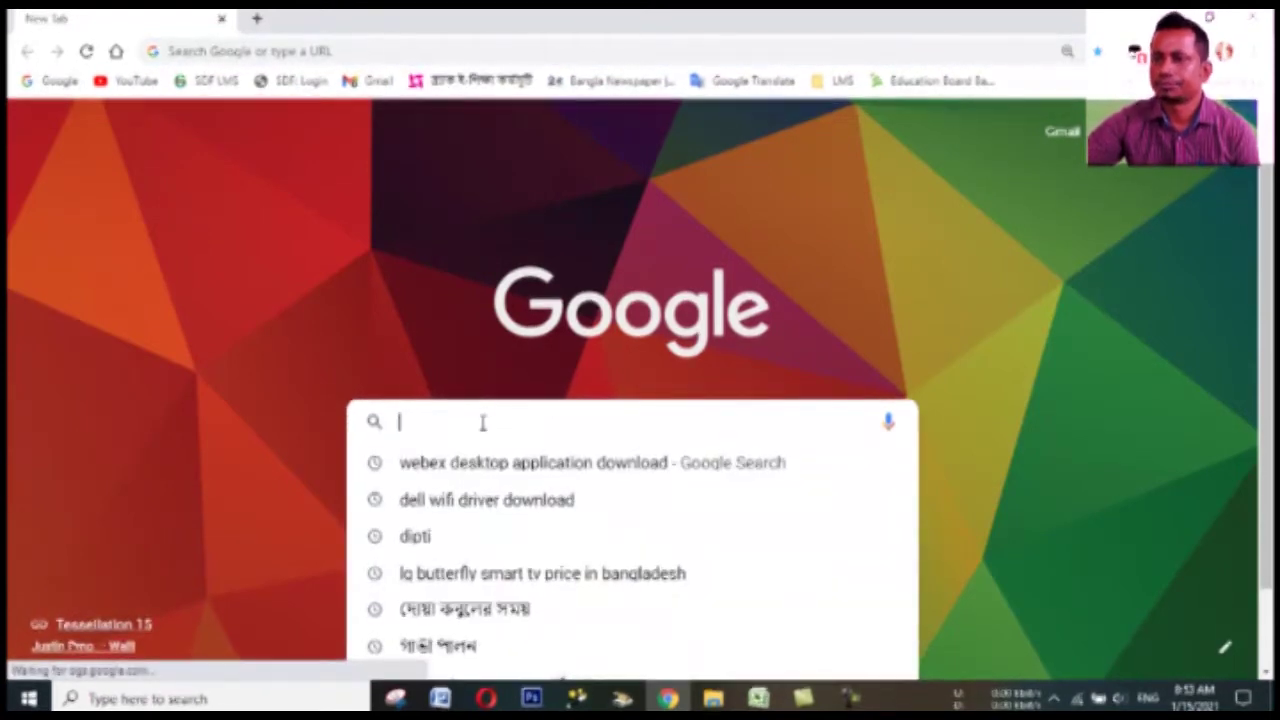
{"action": "right_click", "coordinate": [485, 428]}
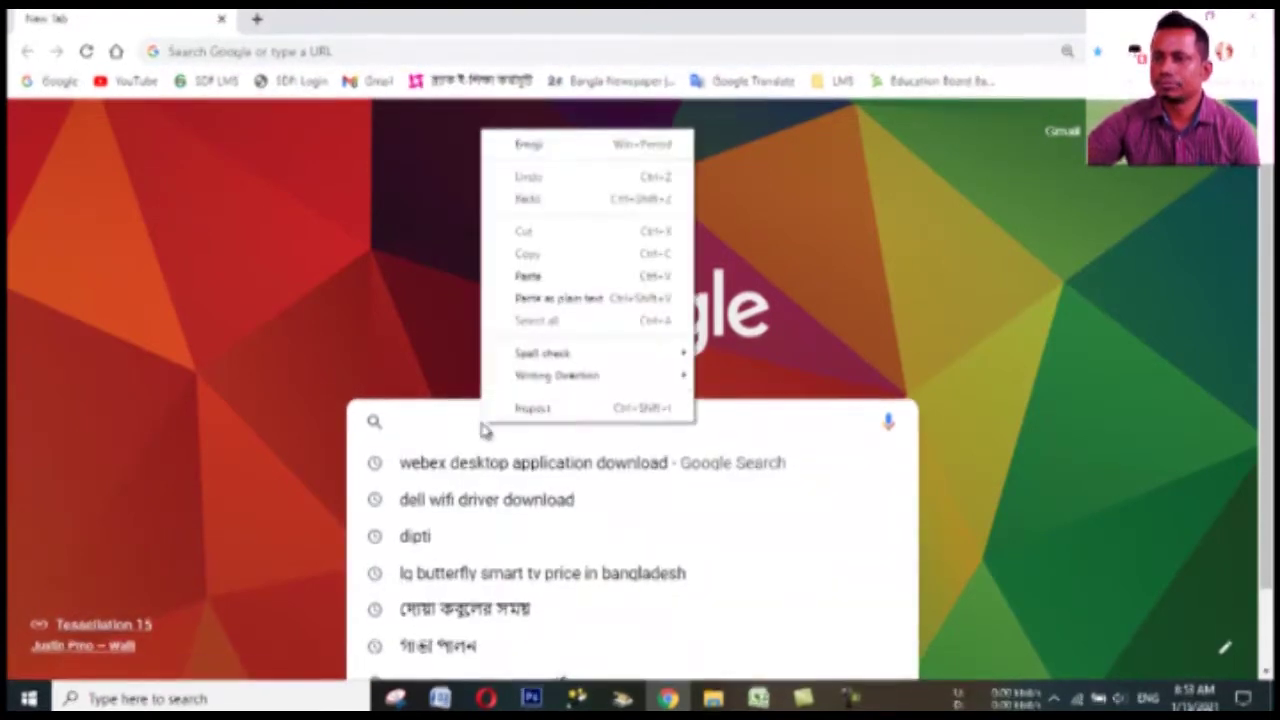
{"action": "left_click", "coordinate": [530, 276]}
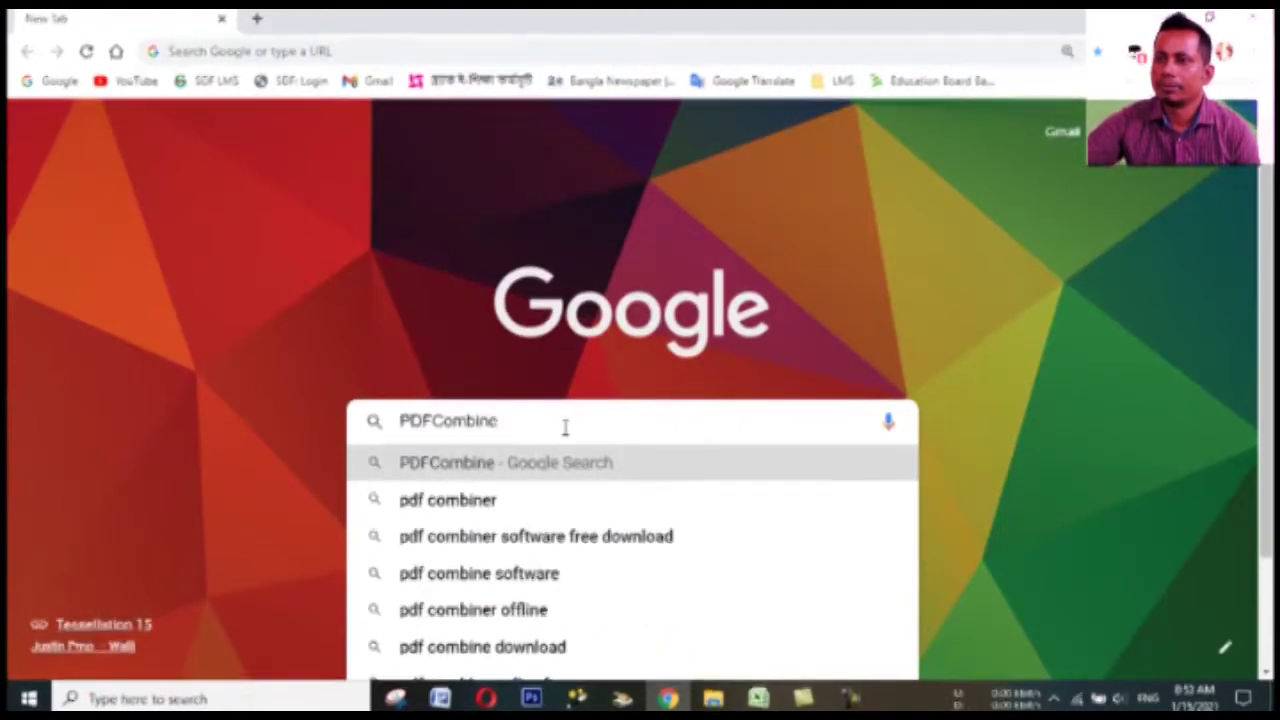
{"action": "key", "text": "Return"}
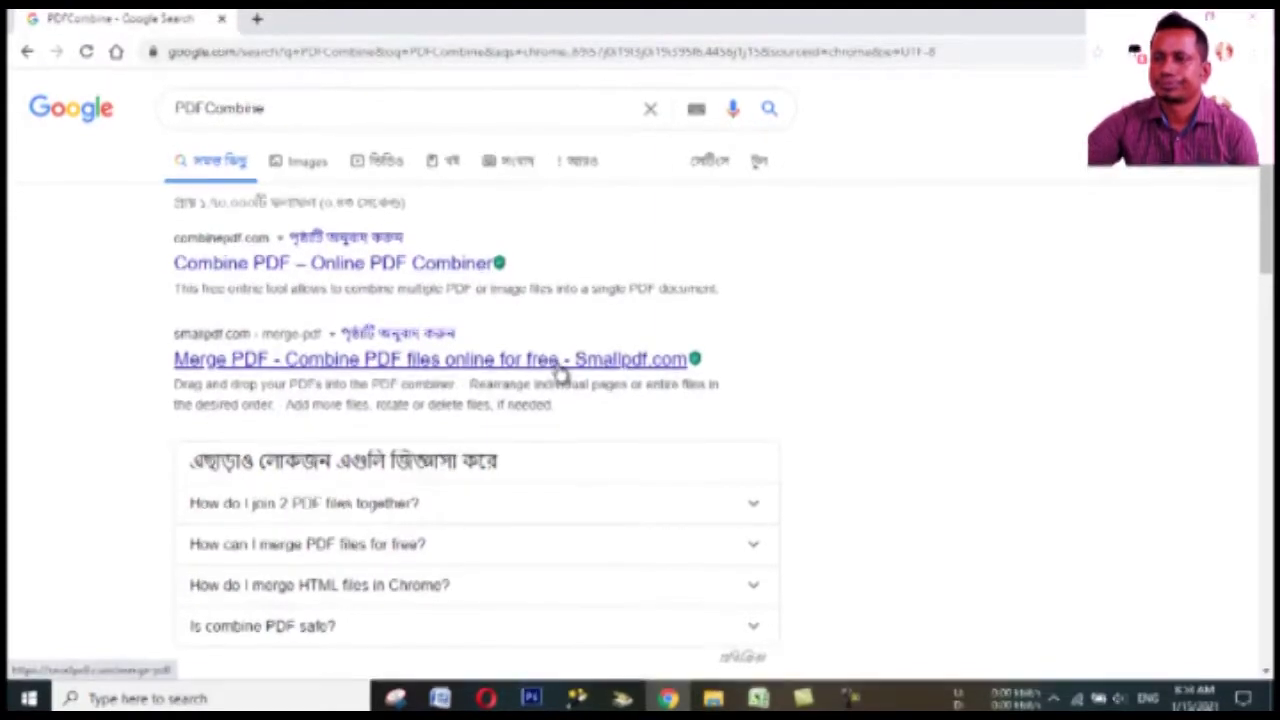
{"action": "left_click", "coordinate": [330, 263]}
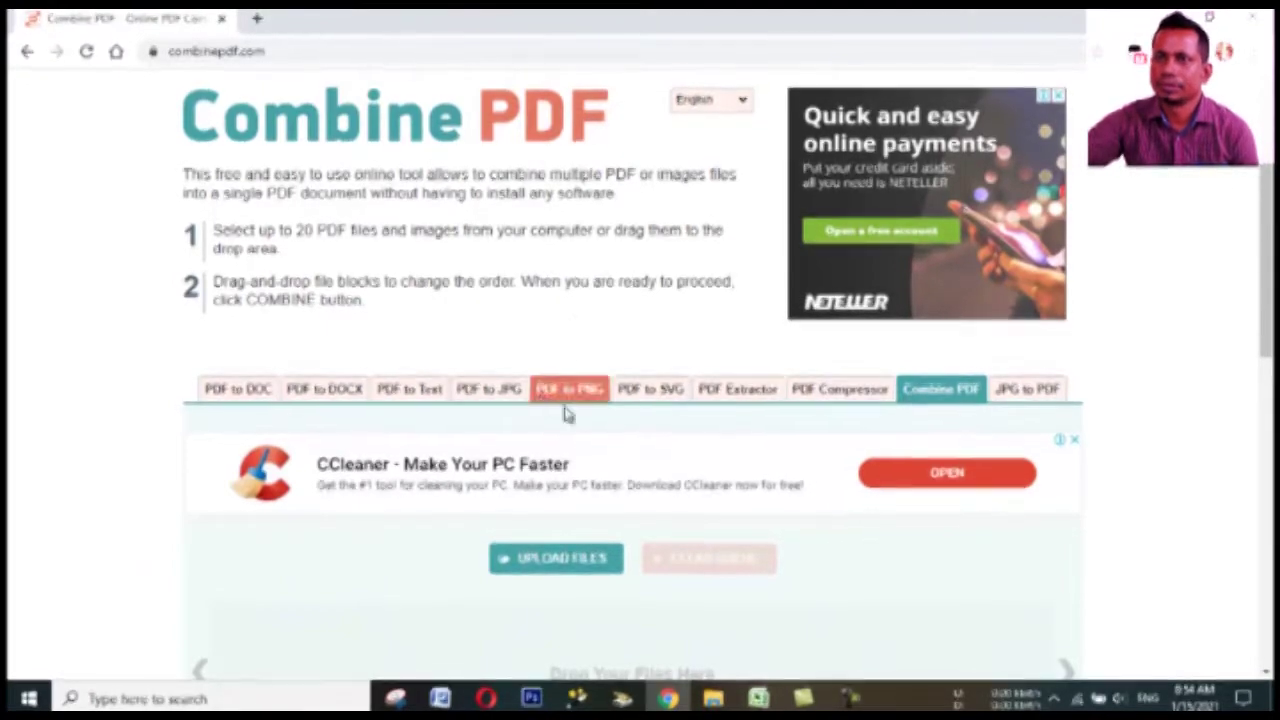
- Start a file upload for Combine PDF and browse to the personal folder on the Desktop
{"action": "scroll", "coordinate": [718, 512], "scroll_direction": "down", "scroll_amount": 1}
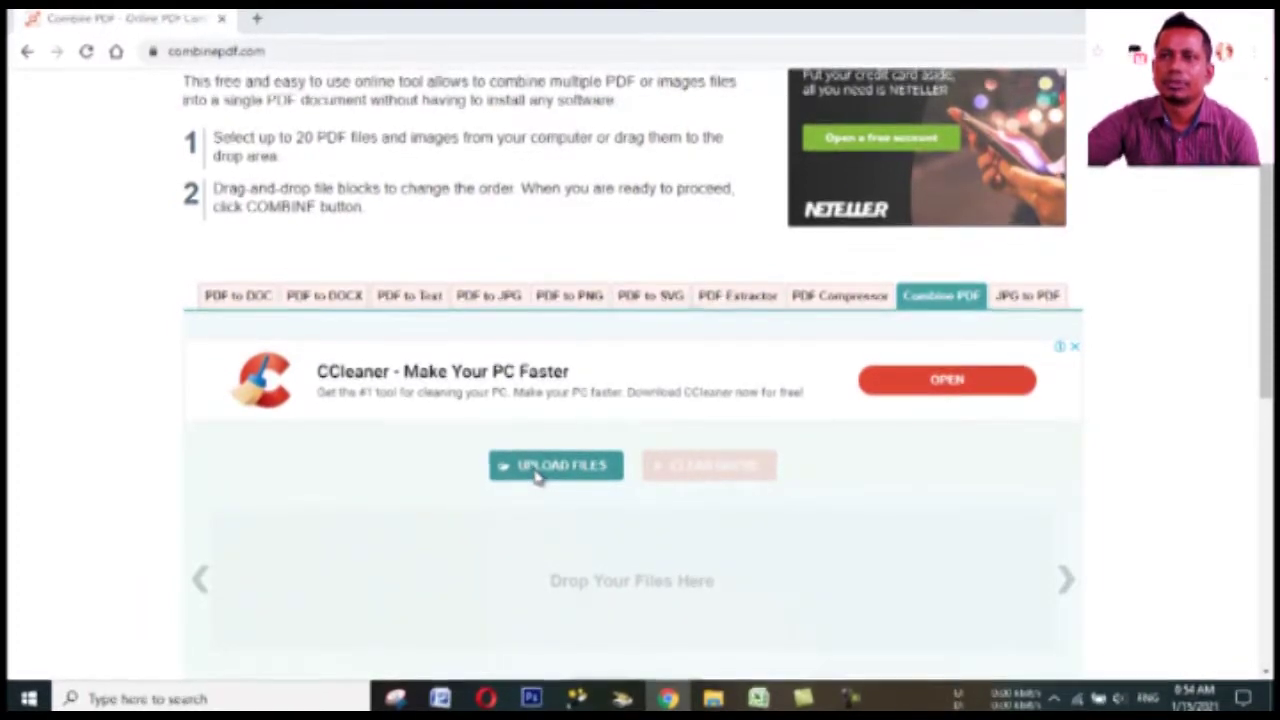
{"action": "left_click", "coordinate": [571, 465]}
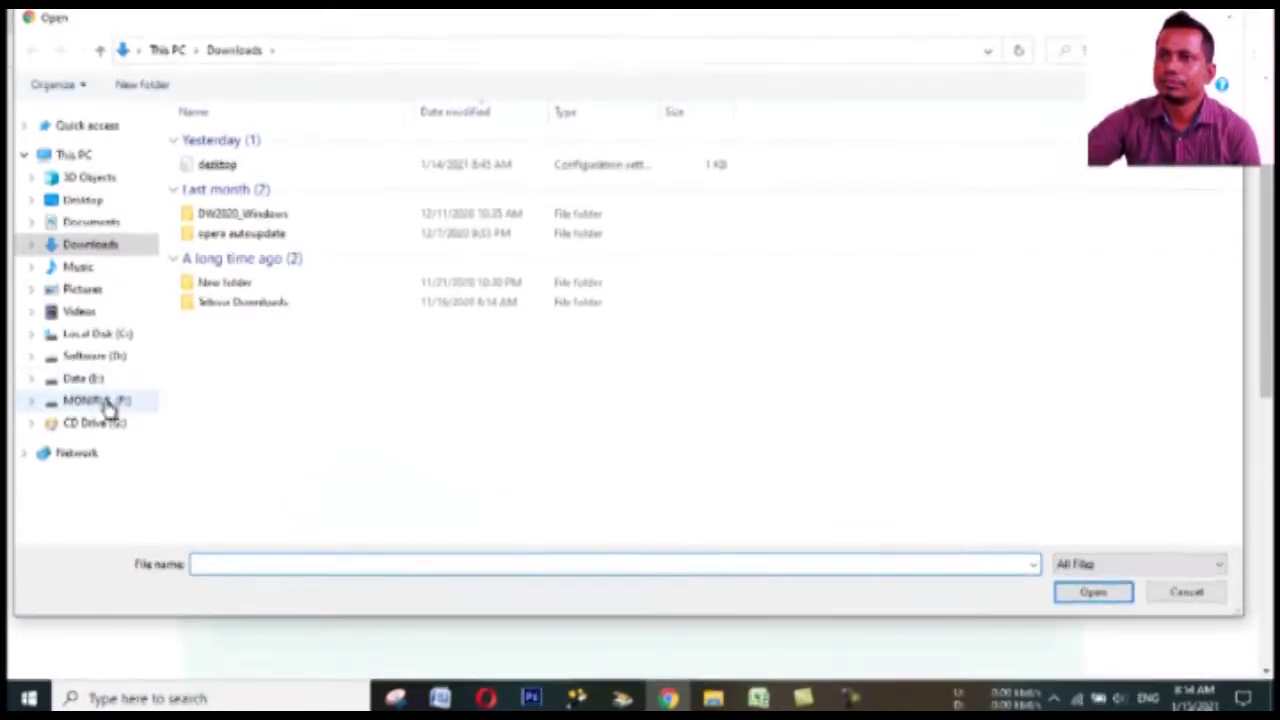
{"action": "left_click", "coordinate": [80, 200]}
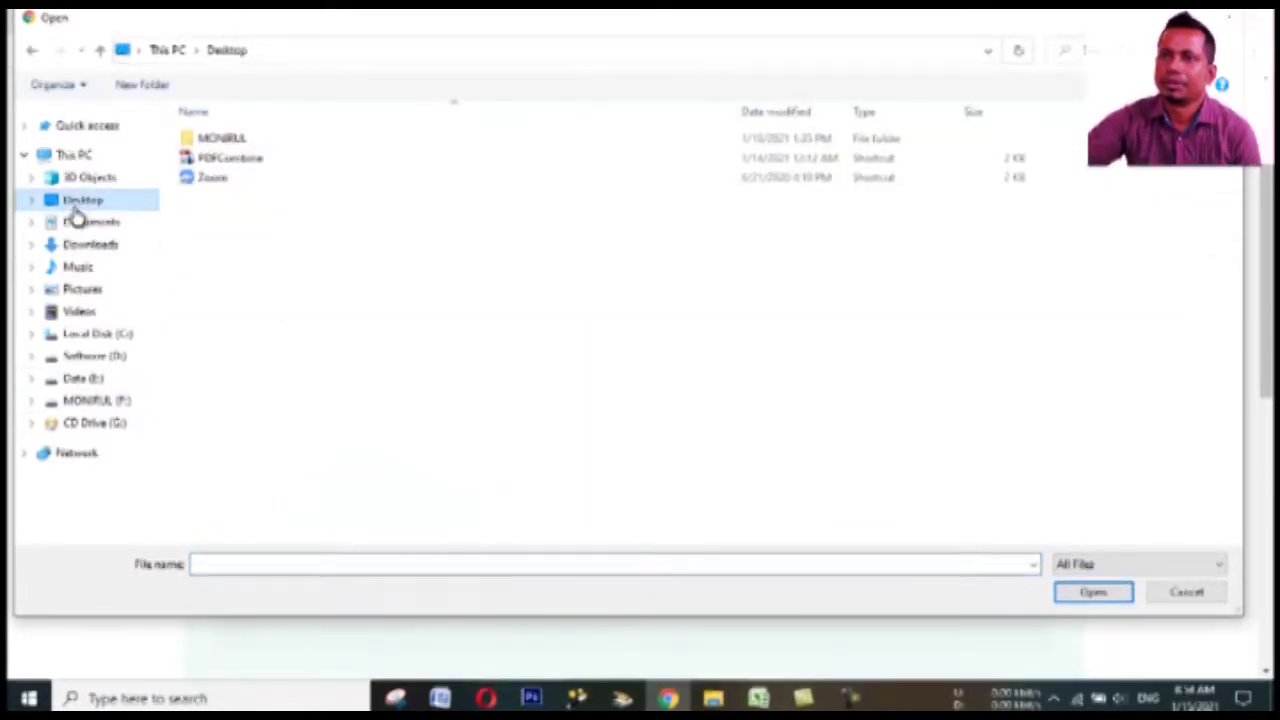
{"action": "double_click", "coordinate": [220, 140]}
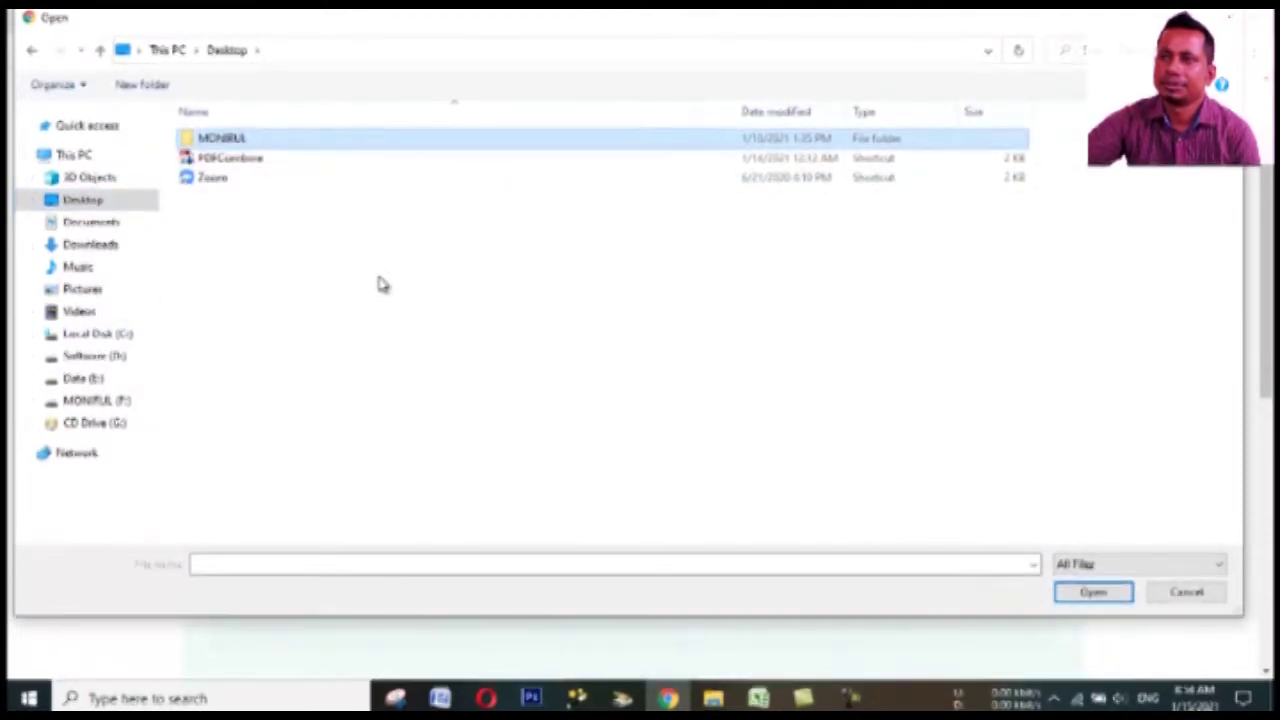
- Select the CRP Script HQ Meeting PDF together with the CV PDF below it and upload both
{"action": "scroll", "coordinate": [580, 420], "scroll_direction": "down", "scroll_amount": 12}
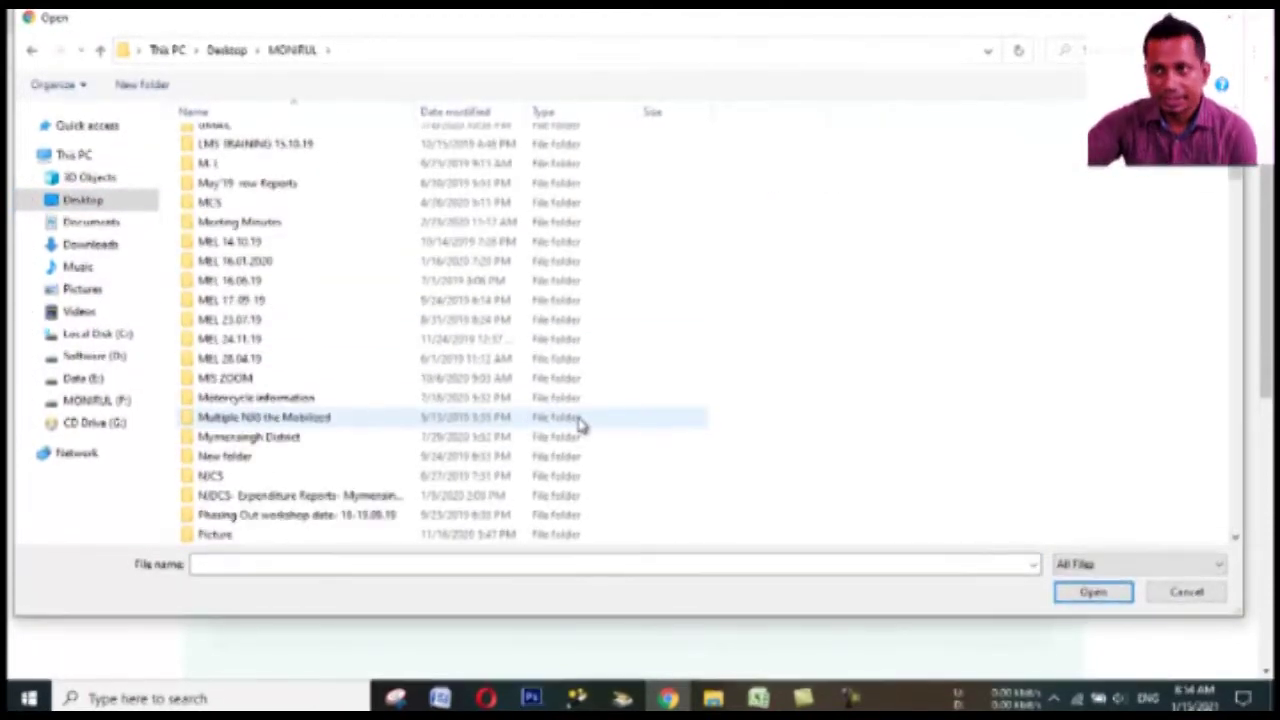
{"action": "scroll", "coordinate": [578, 425], "scroll_direction": "down", "scroll_amount": 8}
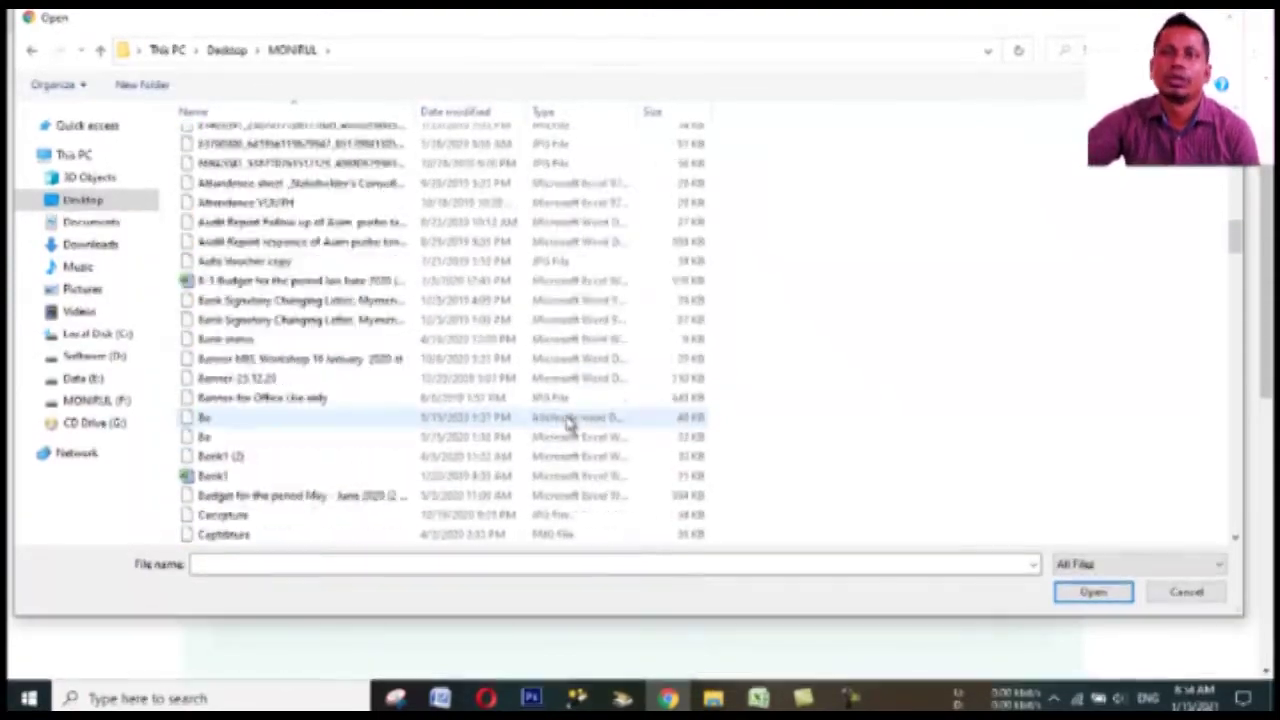
{"action": "scroll", "coordinate": [567, 423], "scroll_direction": "down", "scroll_amount": 5}
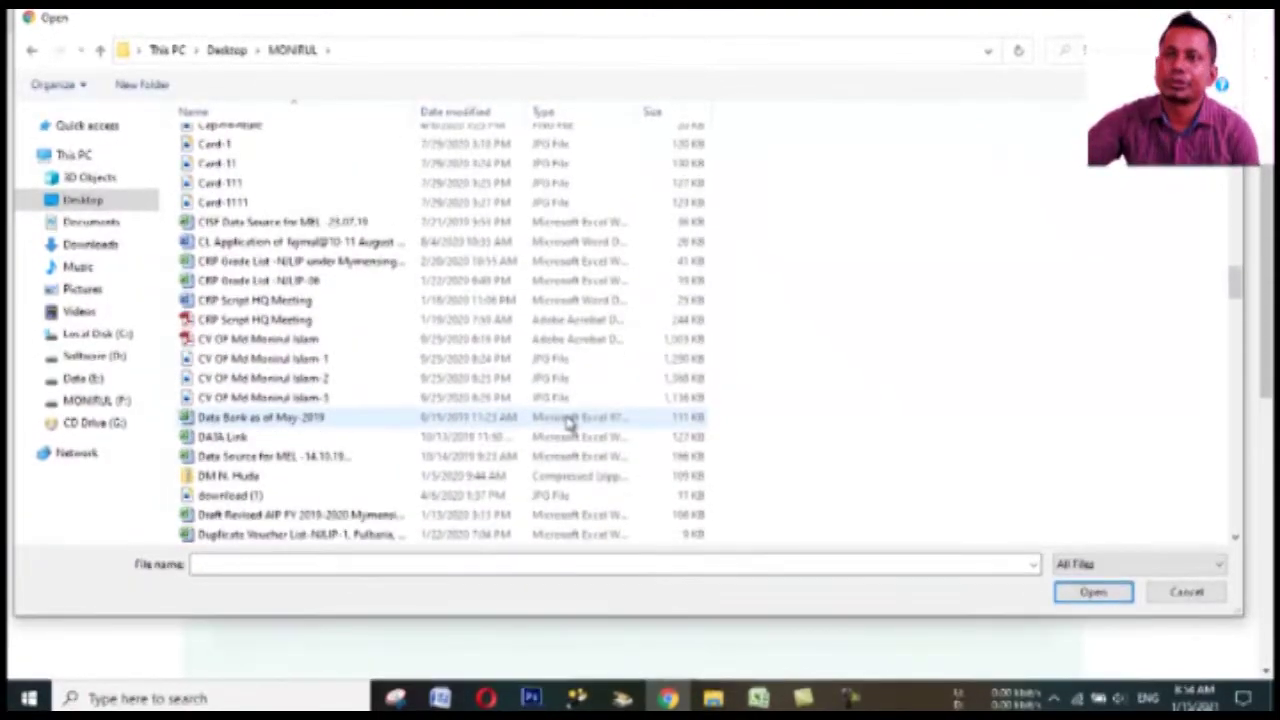
{"action": "scroll", "coordinate": [567, 423], "scroll_direction": "down", "scroll_amount": 3}
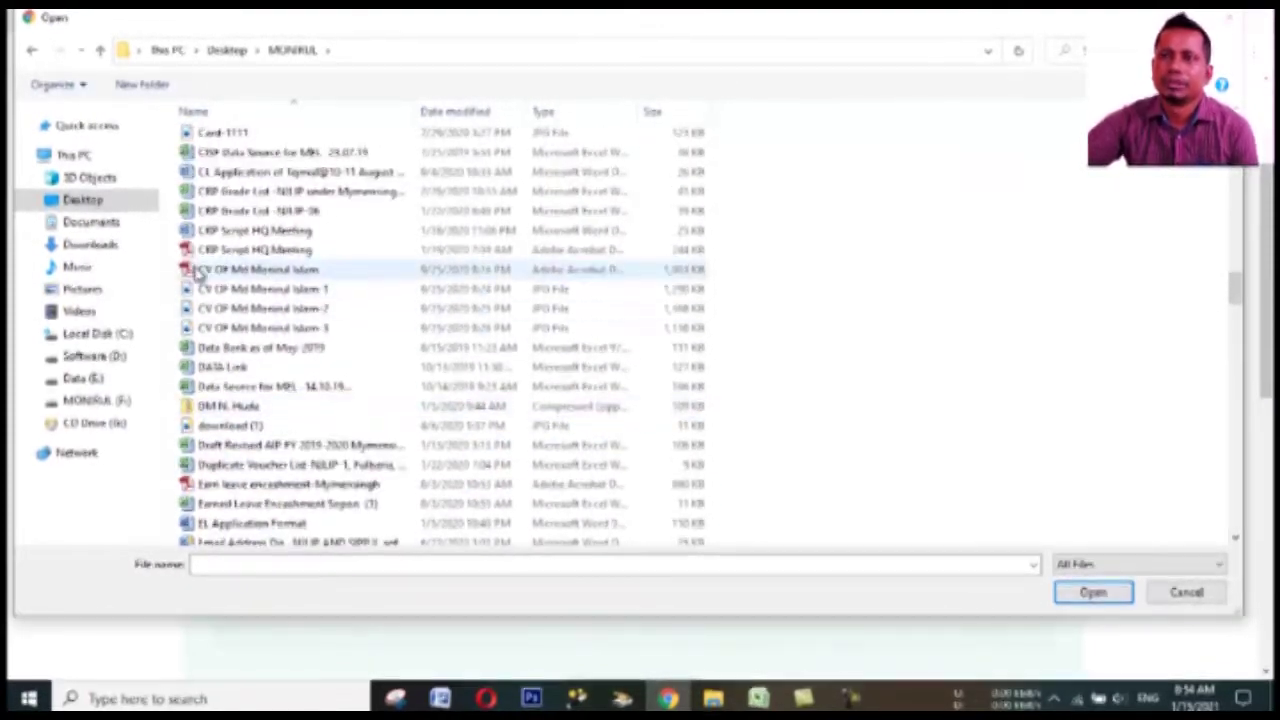
{"action": "left_click_drag", "start_coordinate": [168, 258], "coordinate": [223, 278]}
{"action": "left_click", "coordinate": [1092, 593]}
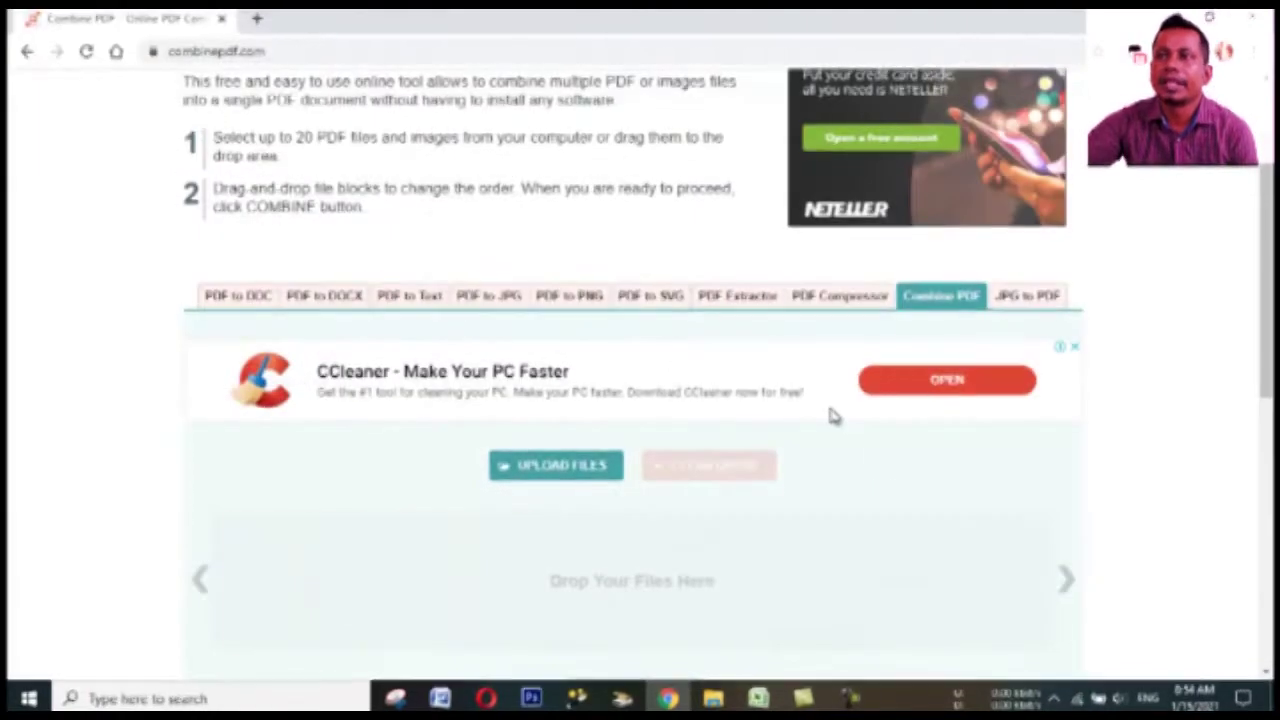
- Combine the two uploaded PDFs and save the merged document to the Desktop as combinepdf
{"action": "scroll", "coordinate": [580, 590], "scroll_direction": "down", "scroll_amount": 1}
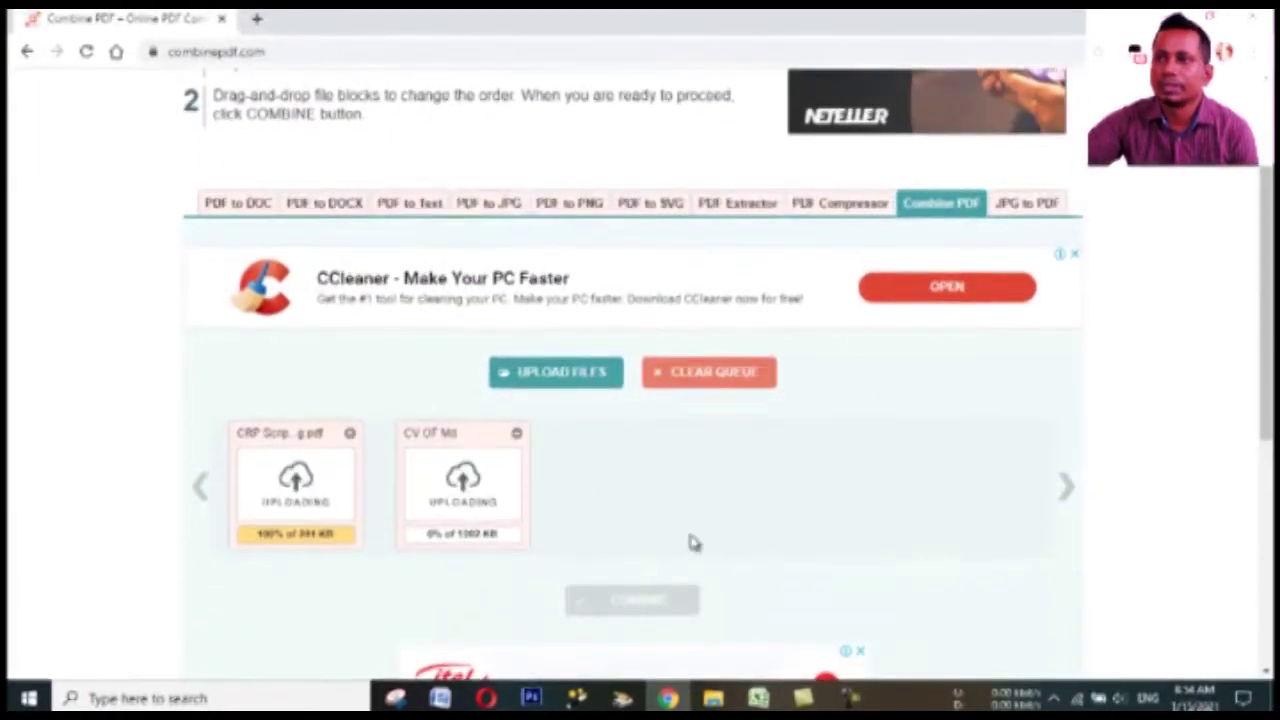
{"action": "scroll", "coordinate": [693, 541], "scroll_direction": "down", "scroll_amount": 1}
{"action": "scroll", "coordinate": [693, 541], "scroll_direction": "up", "scroll_amount": 2}
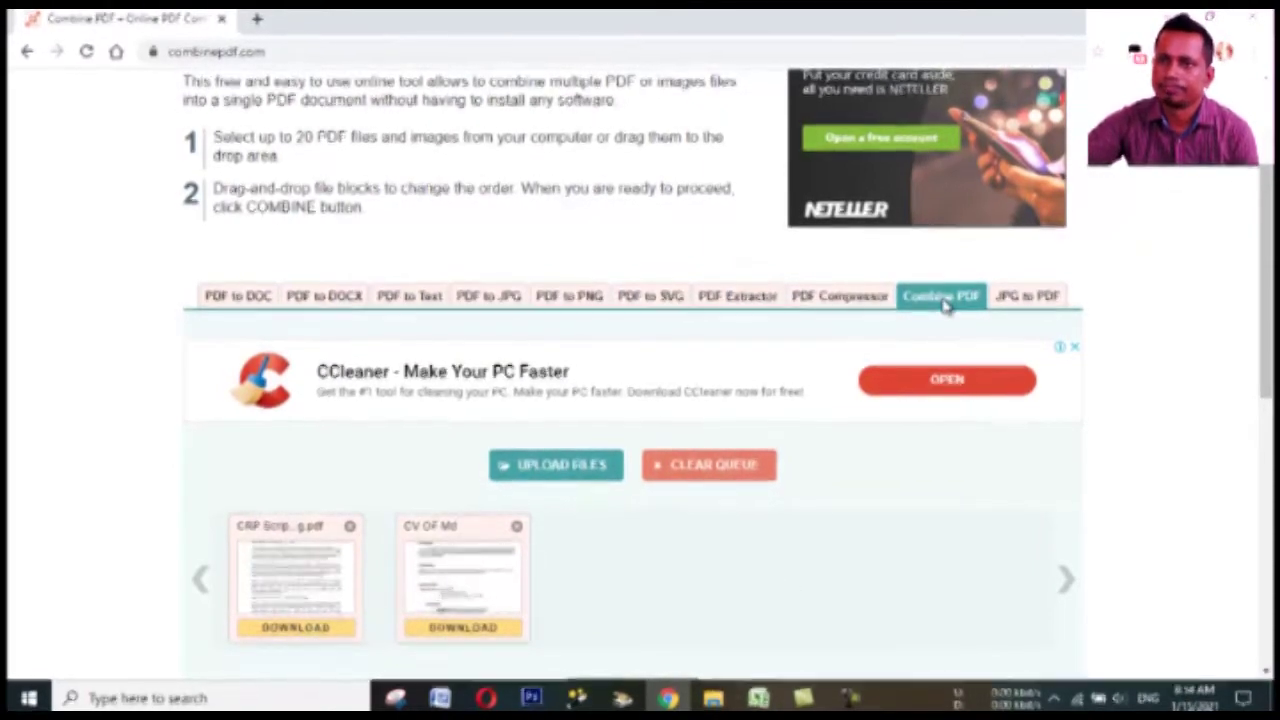
{"action": "scroll", "coordinate": [869, 531], "scroll_direction": "down", "scroll_amount": 6}
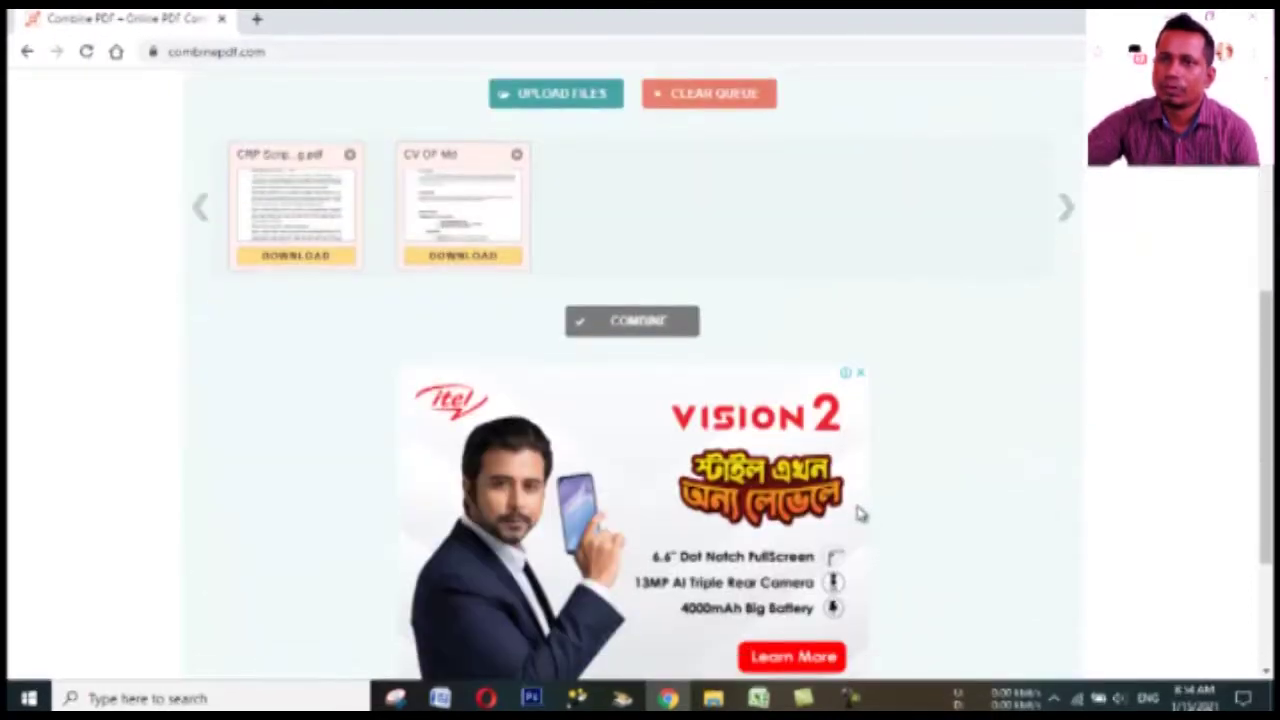
{"action": "scroll", "coordinate": [745, 414], "scroll_direction": "up", "scroll_amount": 3}
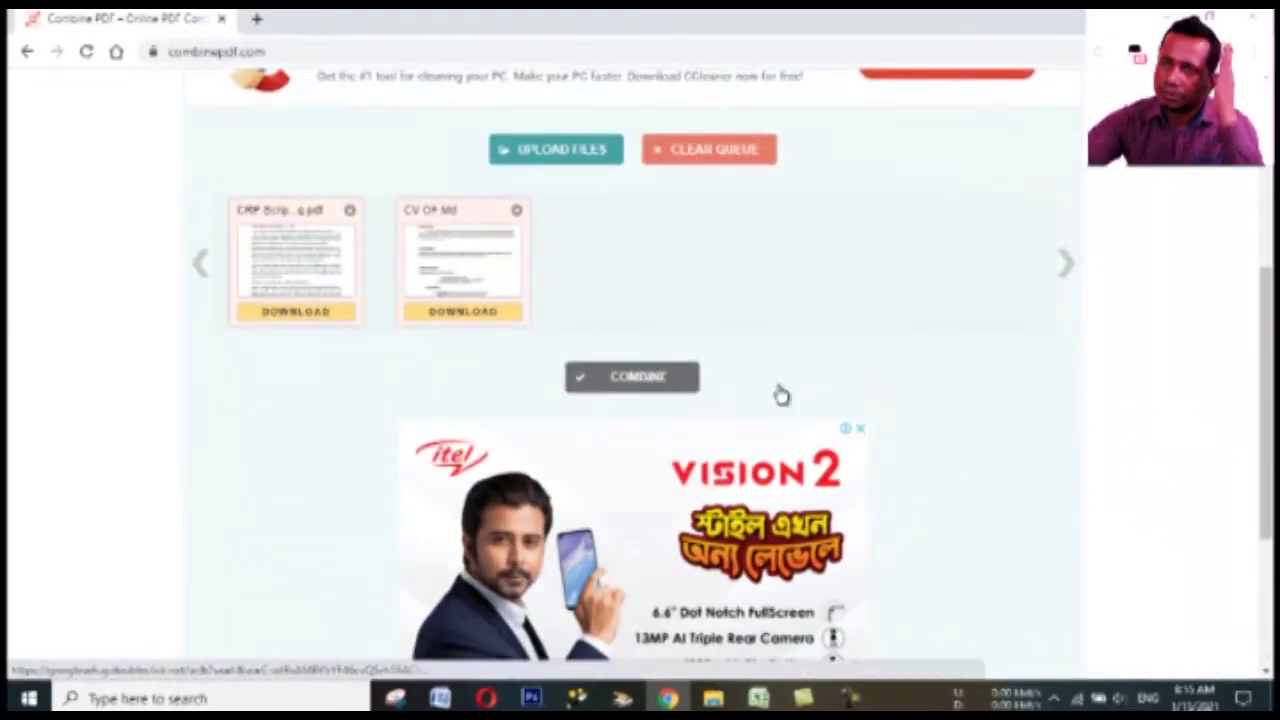
{"action": "scroll", "coordinate": [810, 397], "scroll_direction": "up", "scroll_amount": 3}
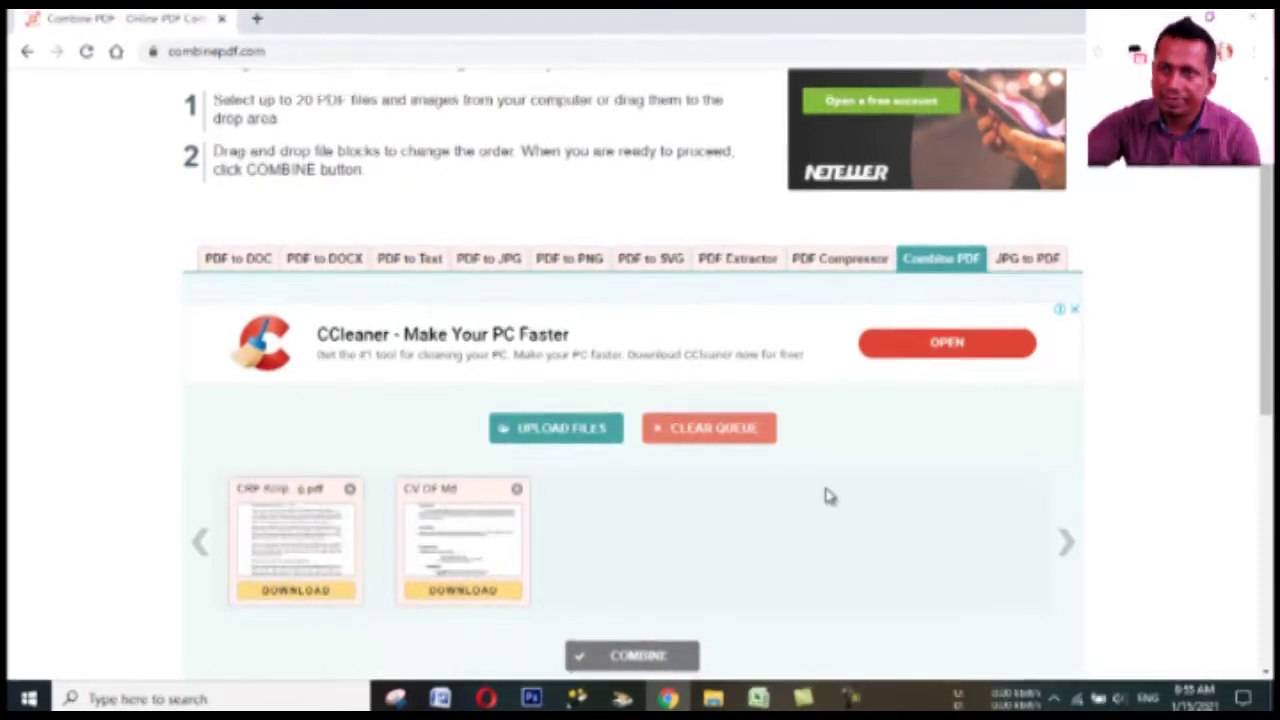
{"action": "scroll", "coordinate": [840, 480], "scroll_direction": "down", "scroll_amount": 1}
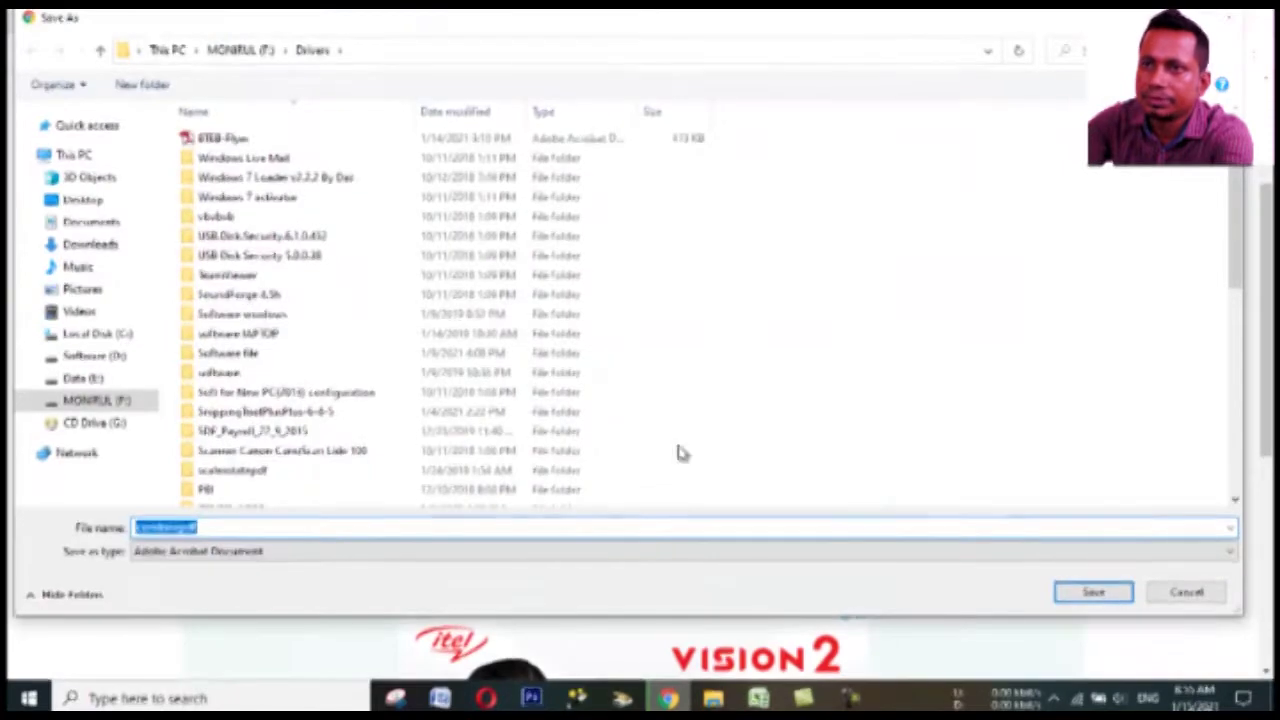
{"action": "left_click", "coordinate": [97, 199]}
{"action": "left_click", "coordinate": [797, 528]}
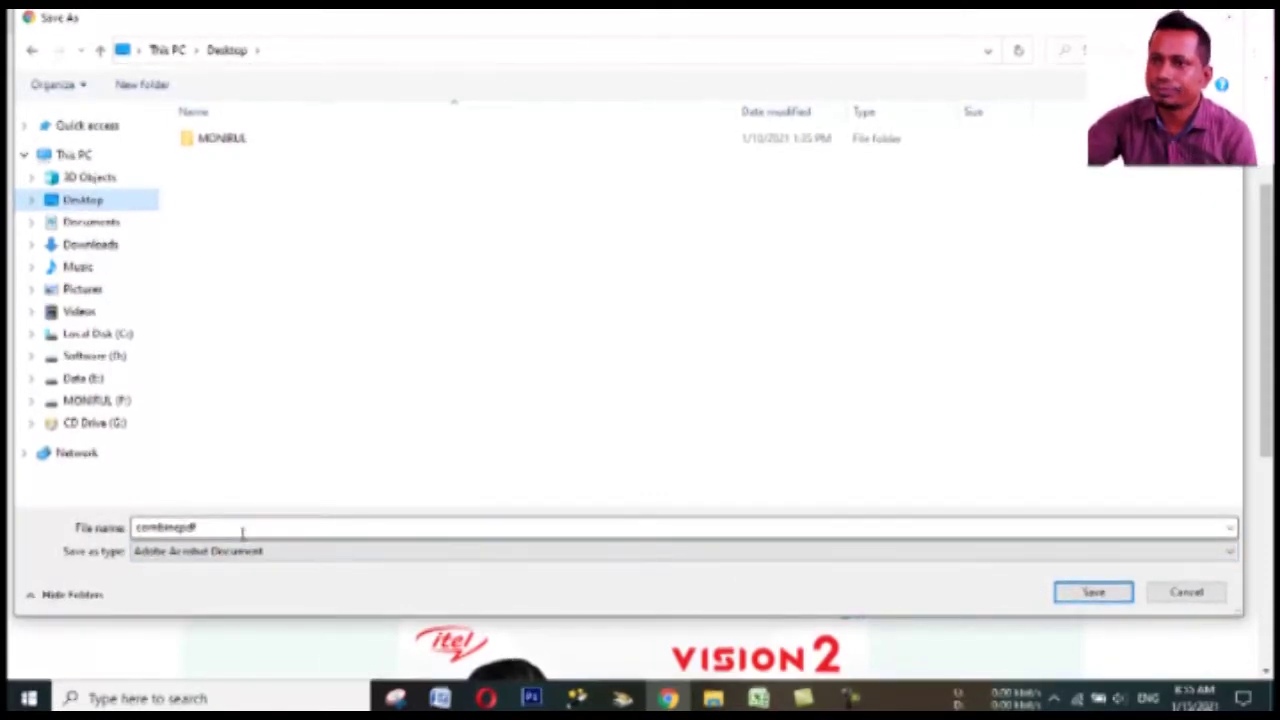
{"action": "left_click", "coordinate": [1094, 592]}
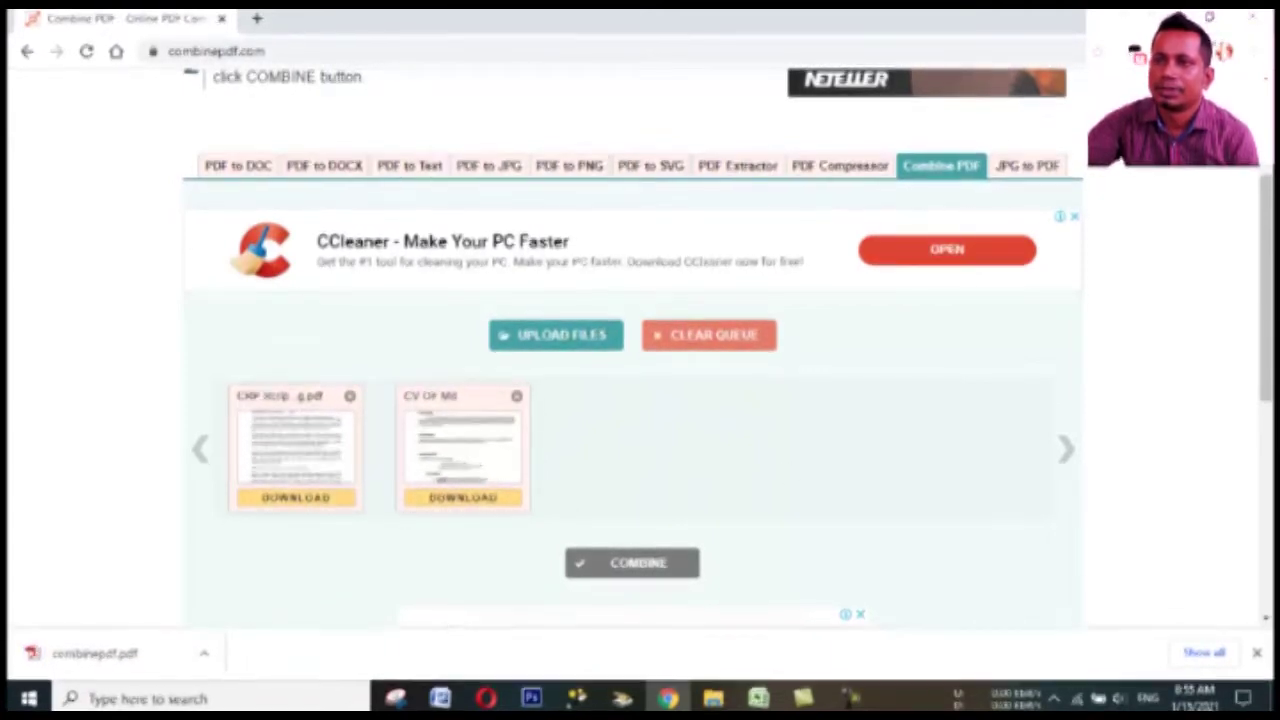
- Show the downloaded combinepdf file in its folder and open it in Adobe Reader
{"action": "left_click", "coordinate": [207, 657]}
{"action": "left_click", "coordinate": [276, 594]}
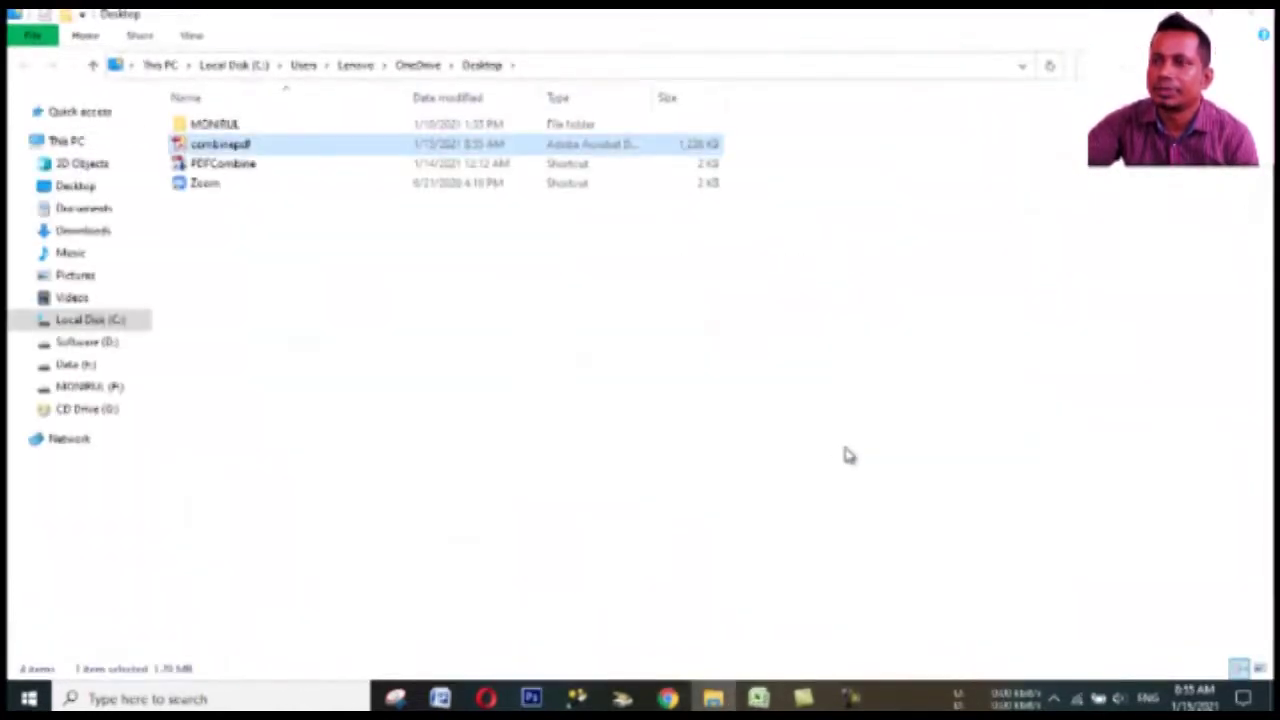
{"action": "double_click", "coordinate": [243, 151]}
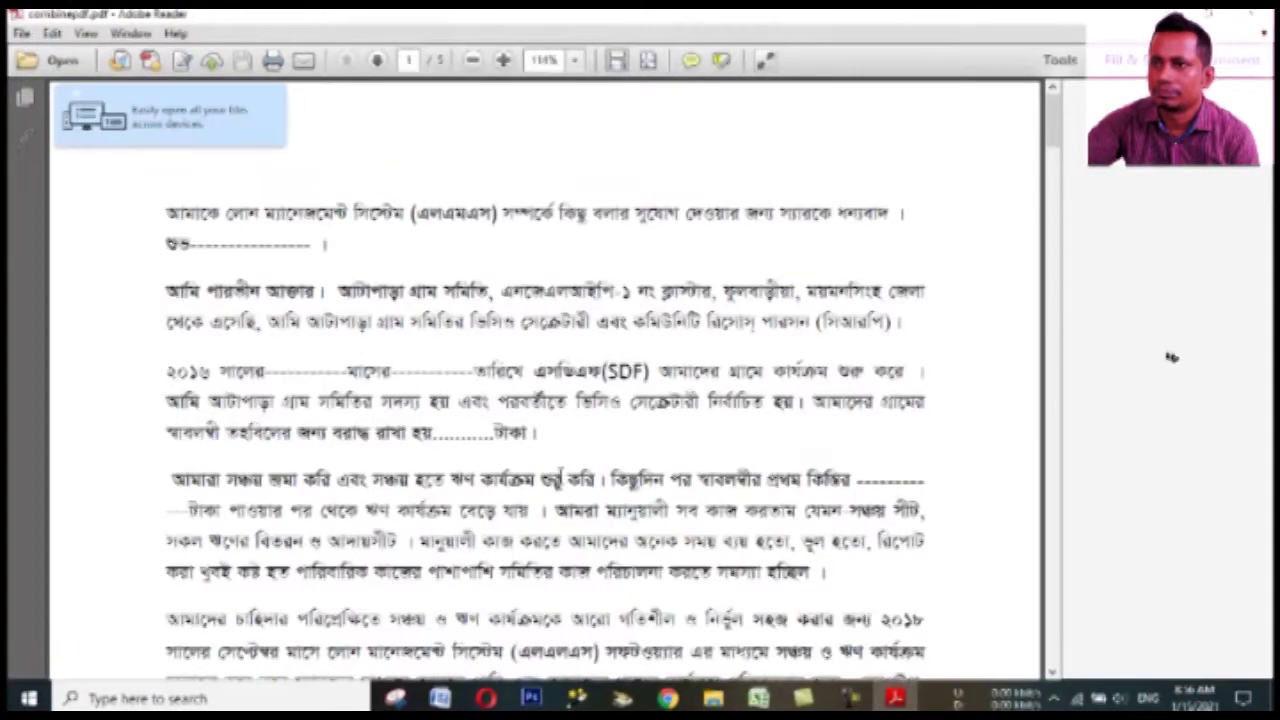
- Look through the pages of the combined PDF, closing the document and its folder window when done
{"action": "scroll", "coordinate": [1014, 189], "scroll_direction": "down", "scroll_amount": 4}
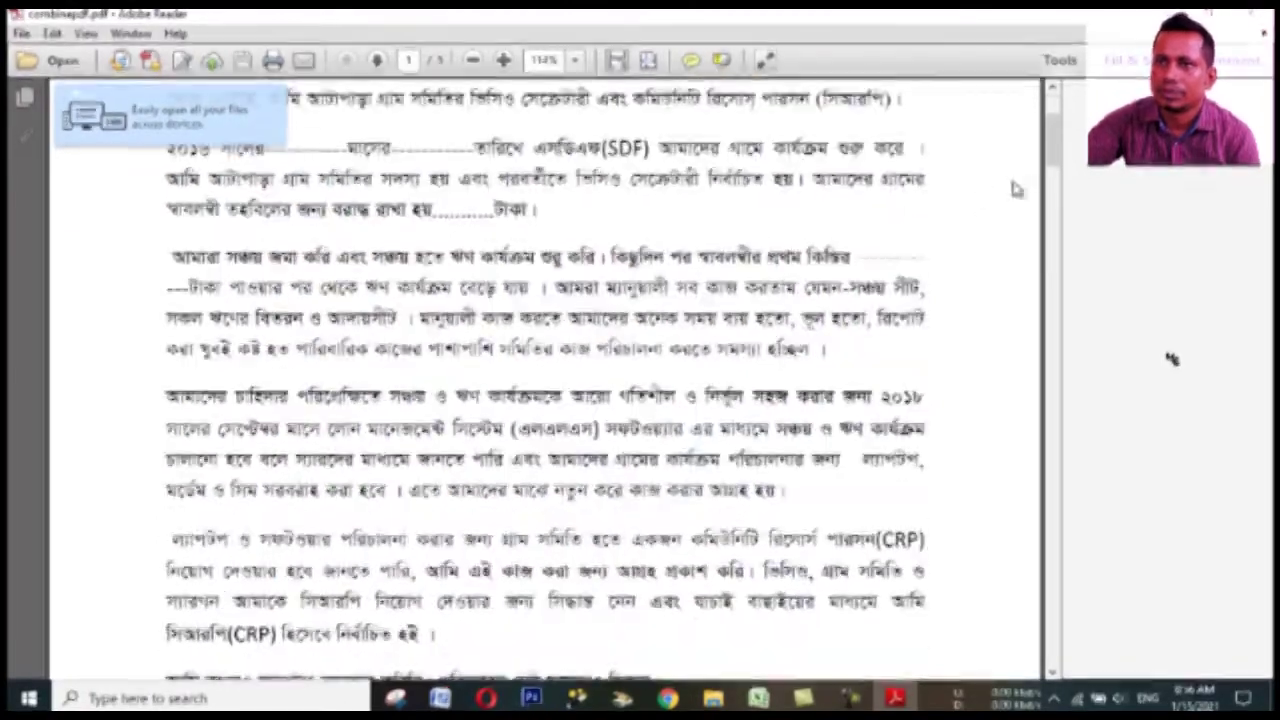
{"action": "scroll", "coordinate": [1172, 362], "scroll_direction": "down", "scroll_amount": 3}
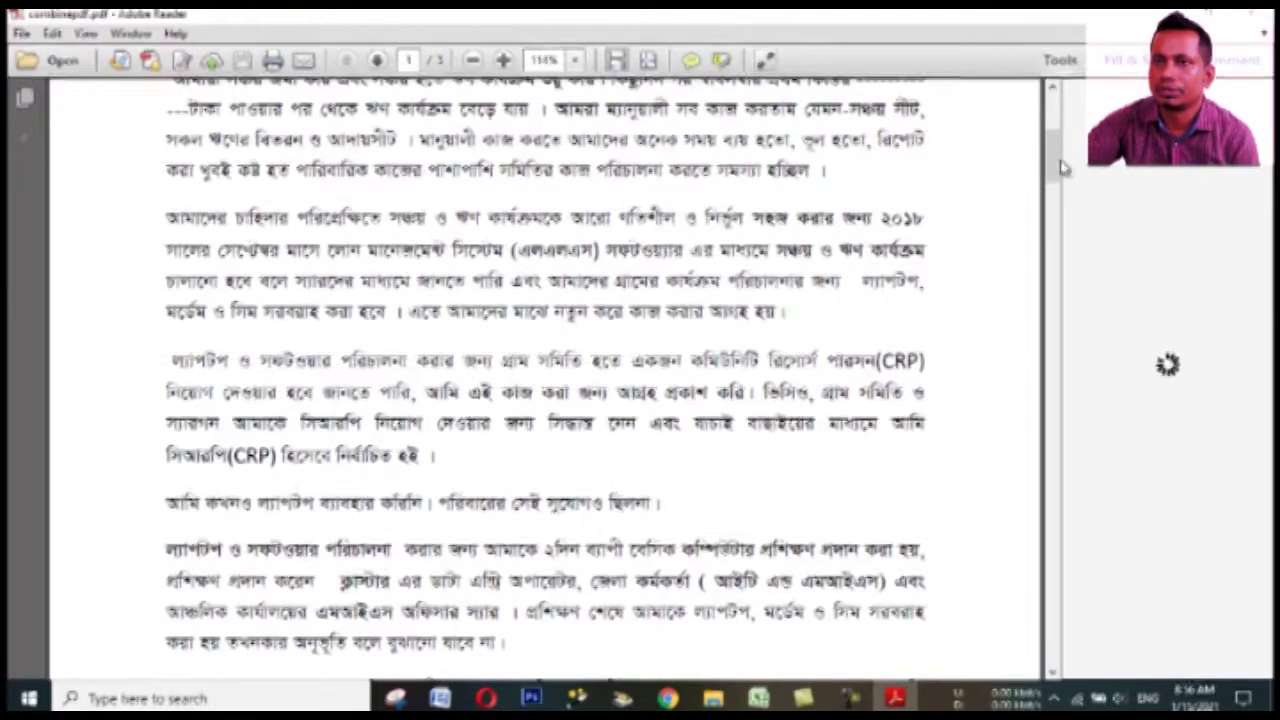
{"action": "left_click_drag", "start_coordinate": [1057, 168], "coordinate": [1022, 488]}
{"action": "left_click_drag", "start_coordinate": [1032, 360], "coordinate": [1028, 272]}
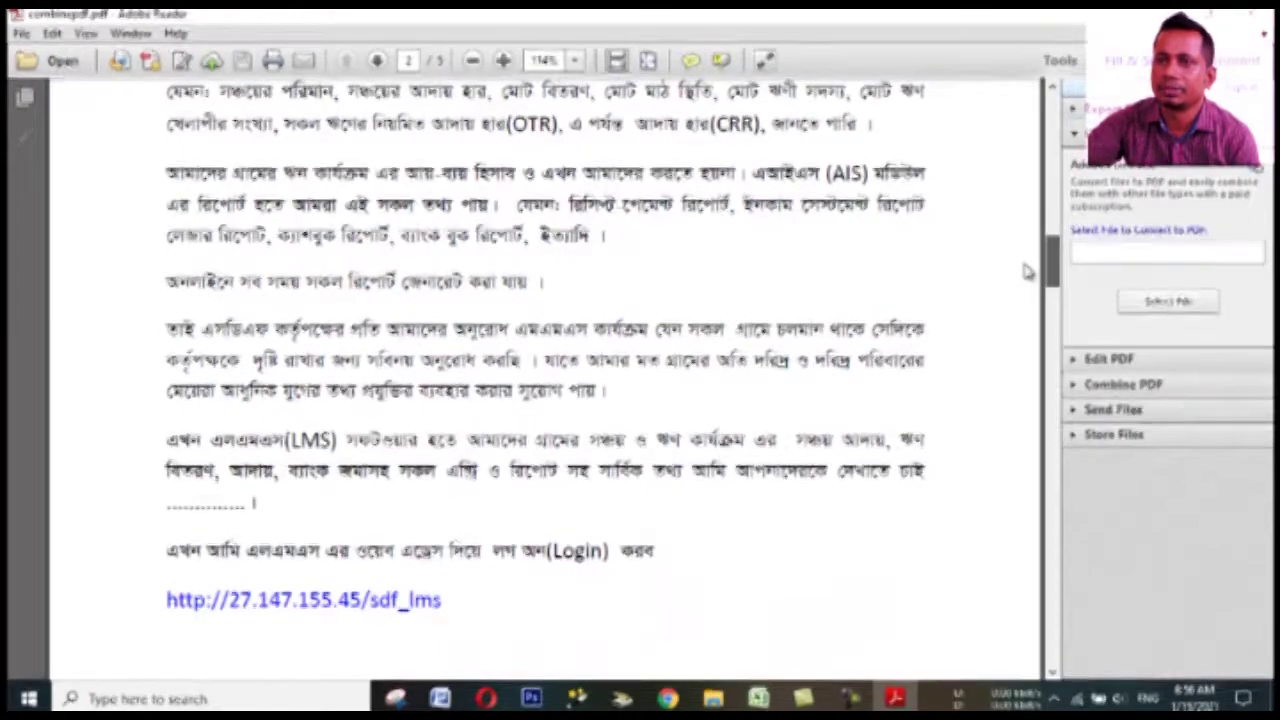
{"action": "left_click_drag", "start_coordinate": [1025, 258], "coordinate": [1035, 122]}
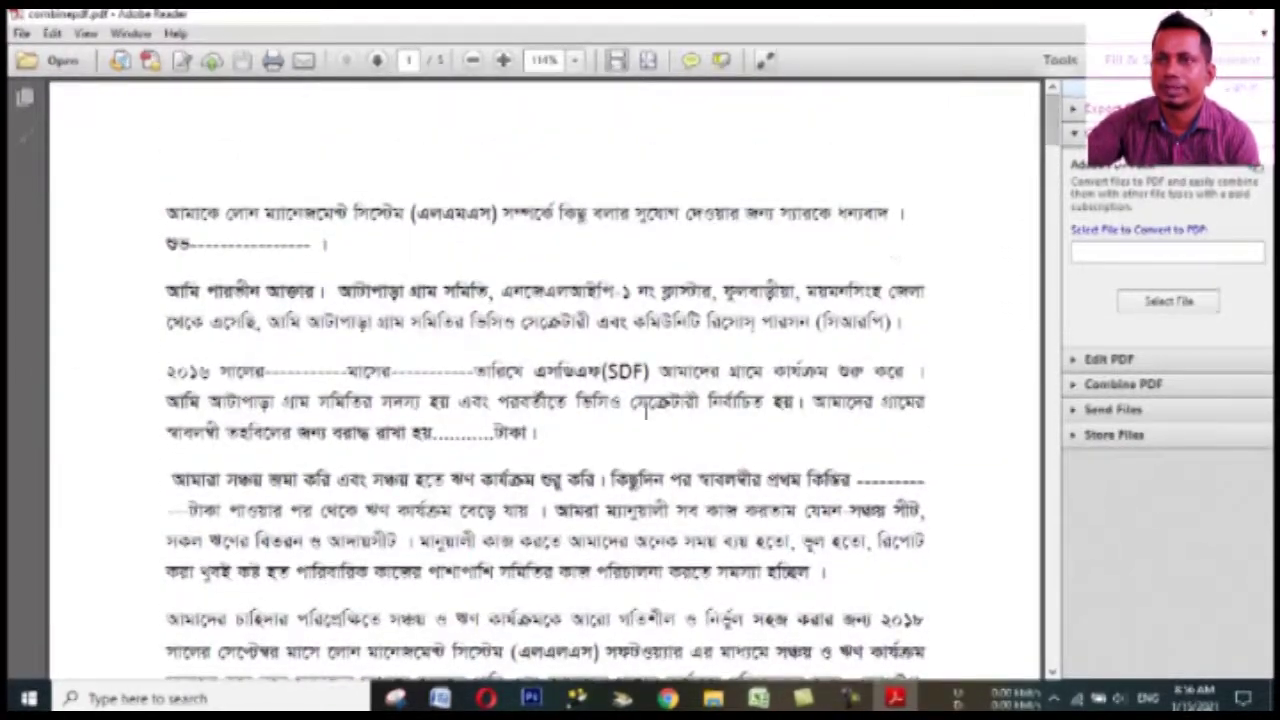
{"action": "scroll", "coordinate": [620, 437], "scroll_direction": "down", "scroll_amount": 10}
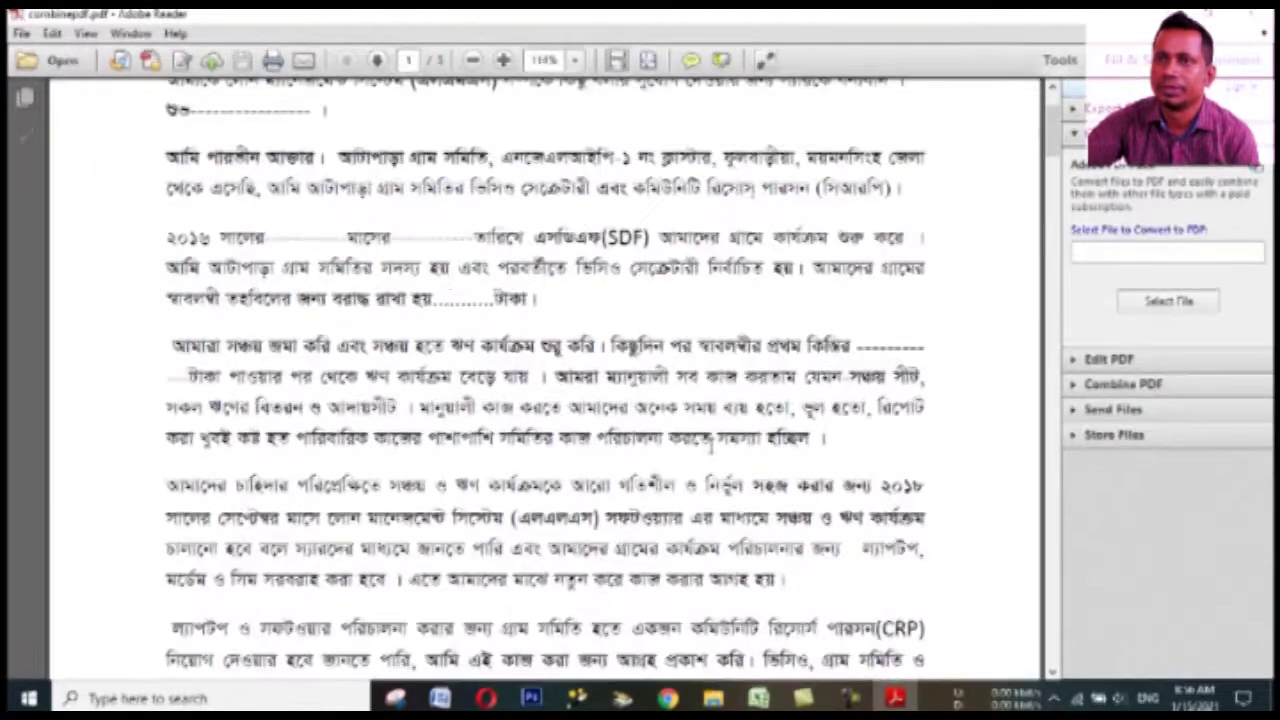
{"action": "scroll", "coordinate": [710, 446], "scroll_direction": "down", "scroll_amount": 5}
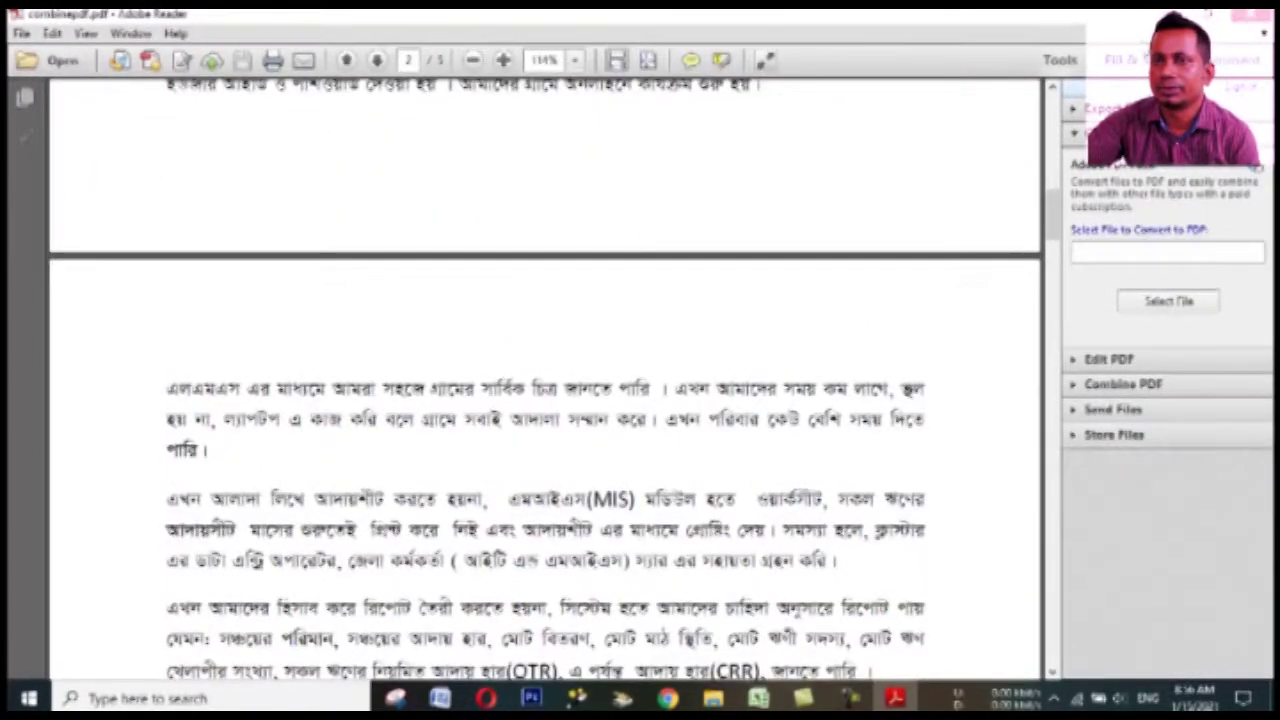
{"action": "key", "text": "ctrl+q"}
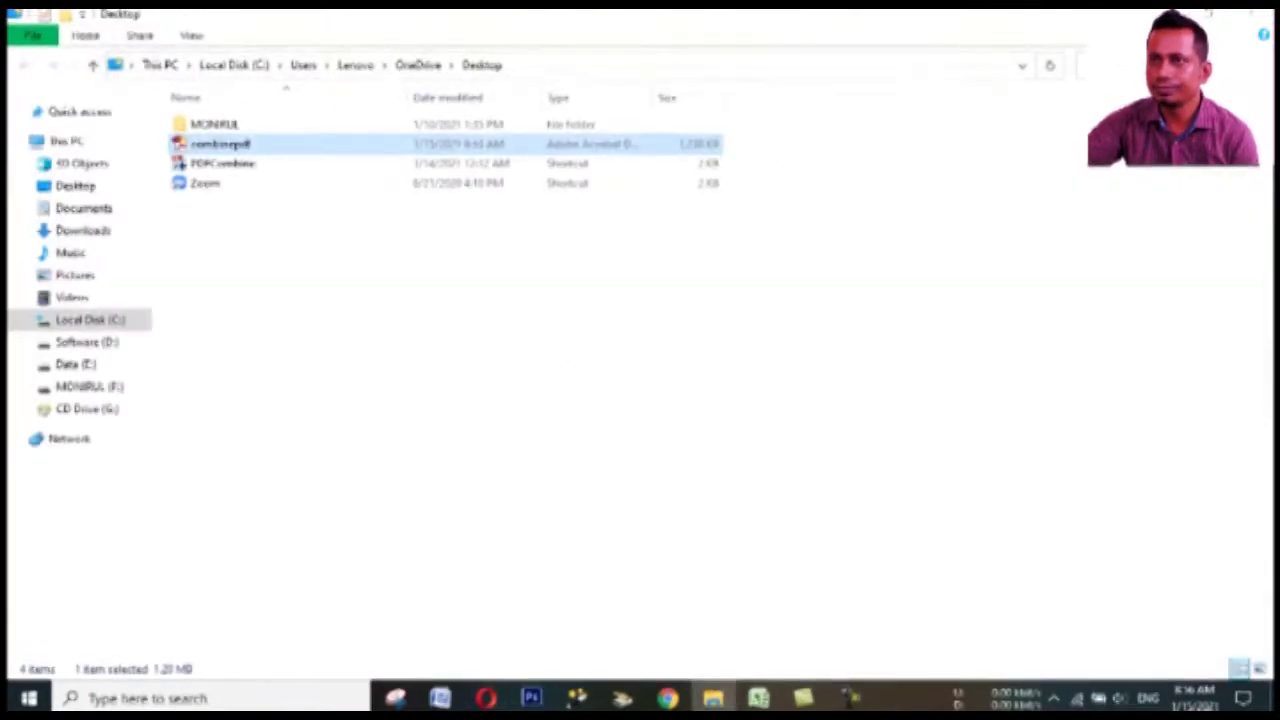
{"action": "key", "text": "alt+F4"}
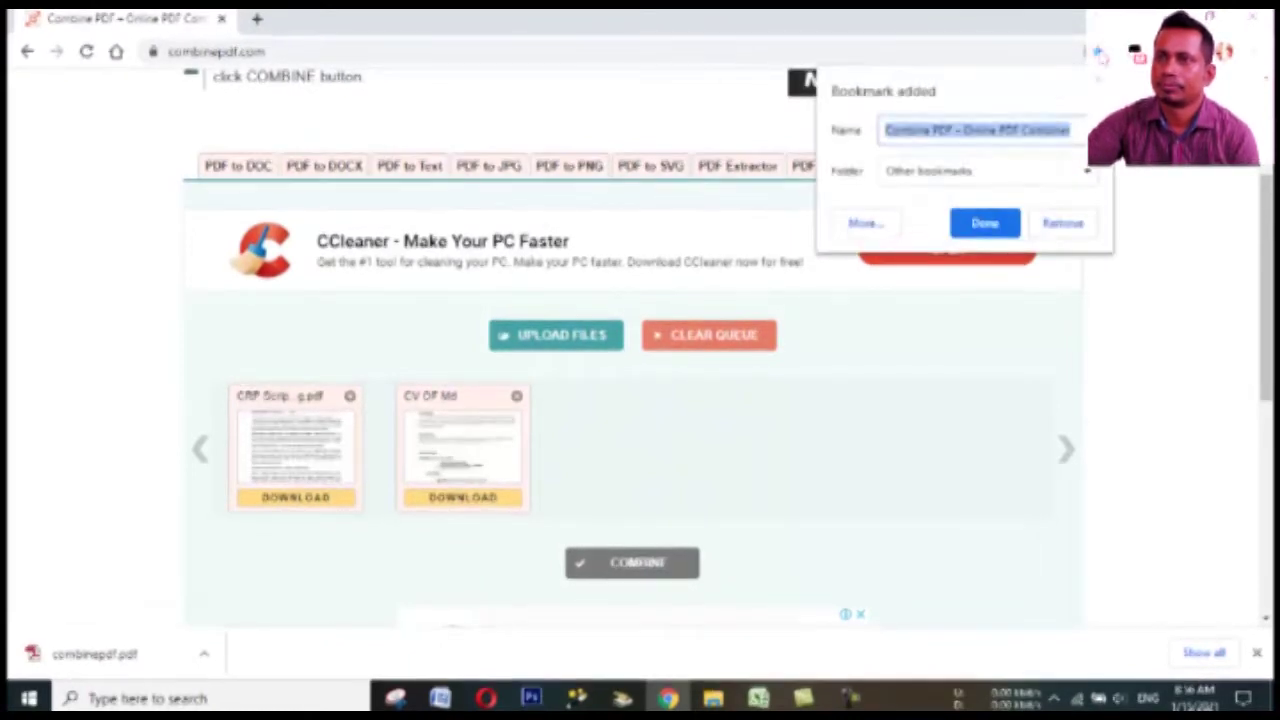
- Save the Combine PDF page's bookmark to the Bookmarks bar and replace its tab with a new one
{"action": "left_click", "coordinate": [1085, 171]}
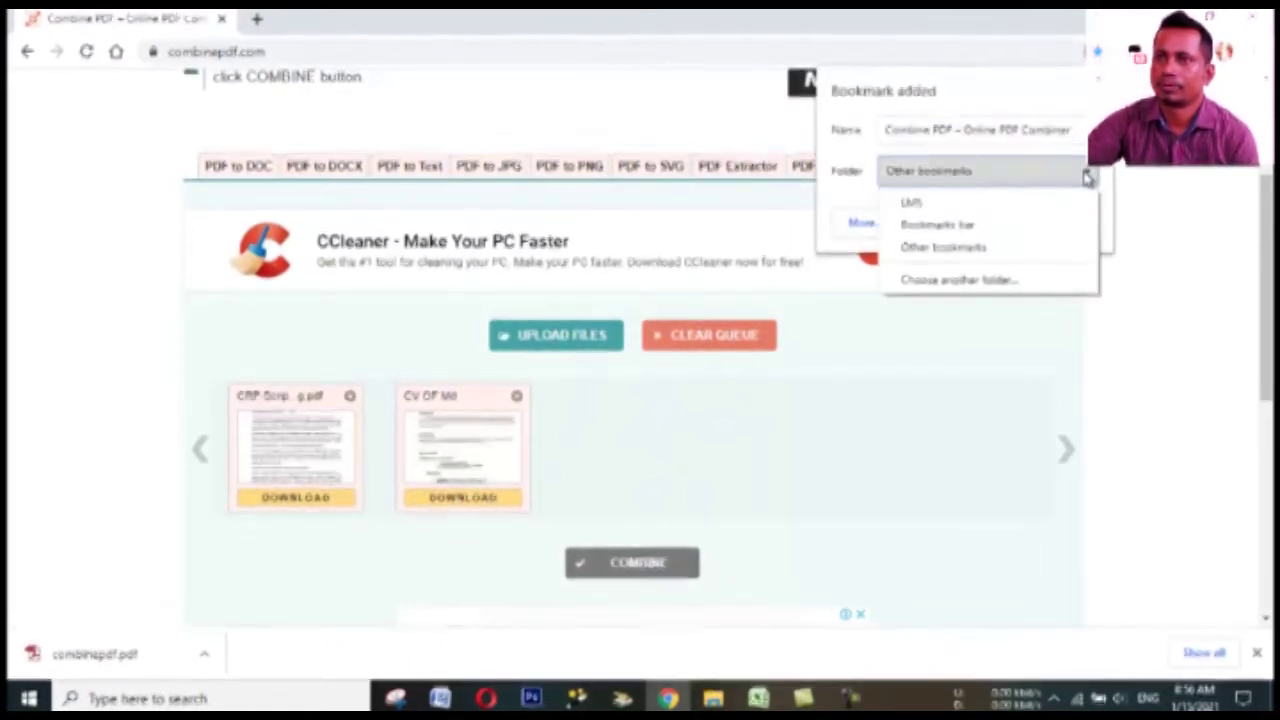
{"action": "left_click", "coordinate": [957, 224]}
{"action": "left_click", "coordinate": [985, 227]}
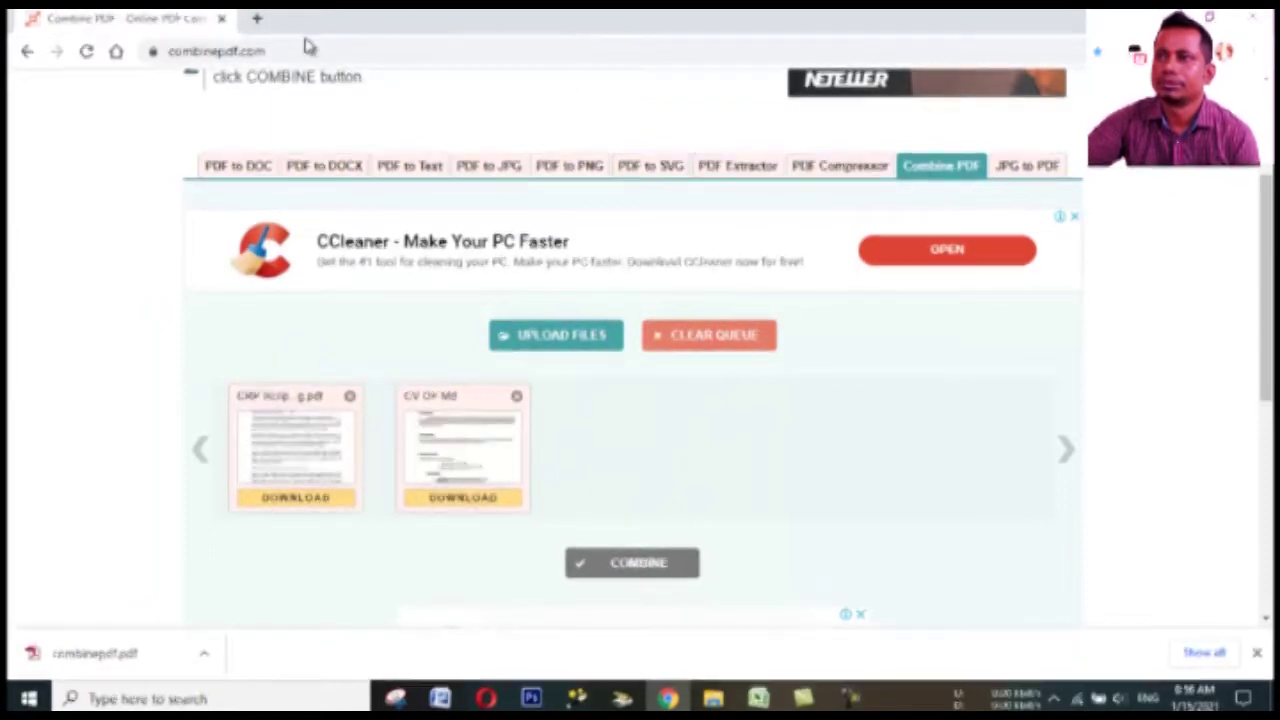
{"action": "left_click", "coordinate": [256, 19]}
{"action": "left_click", "coordinate": [222, 20]}
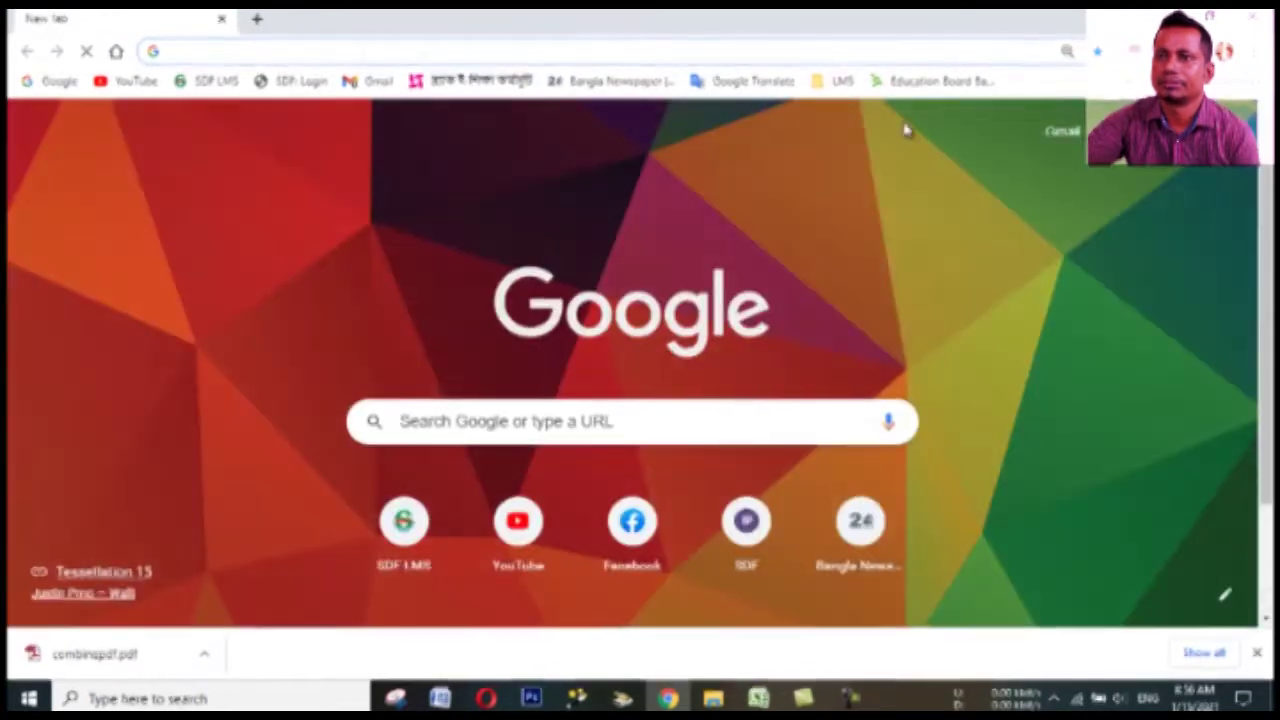
- Search Google for "pdf combiner software free download" in Chrome and open the Softonic page for downloading PDF Combine
{"action": "left_click", "coordinate": [1257, 18]}
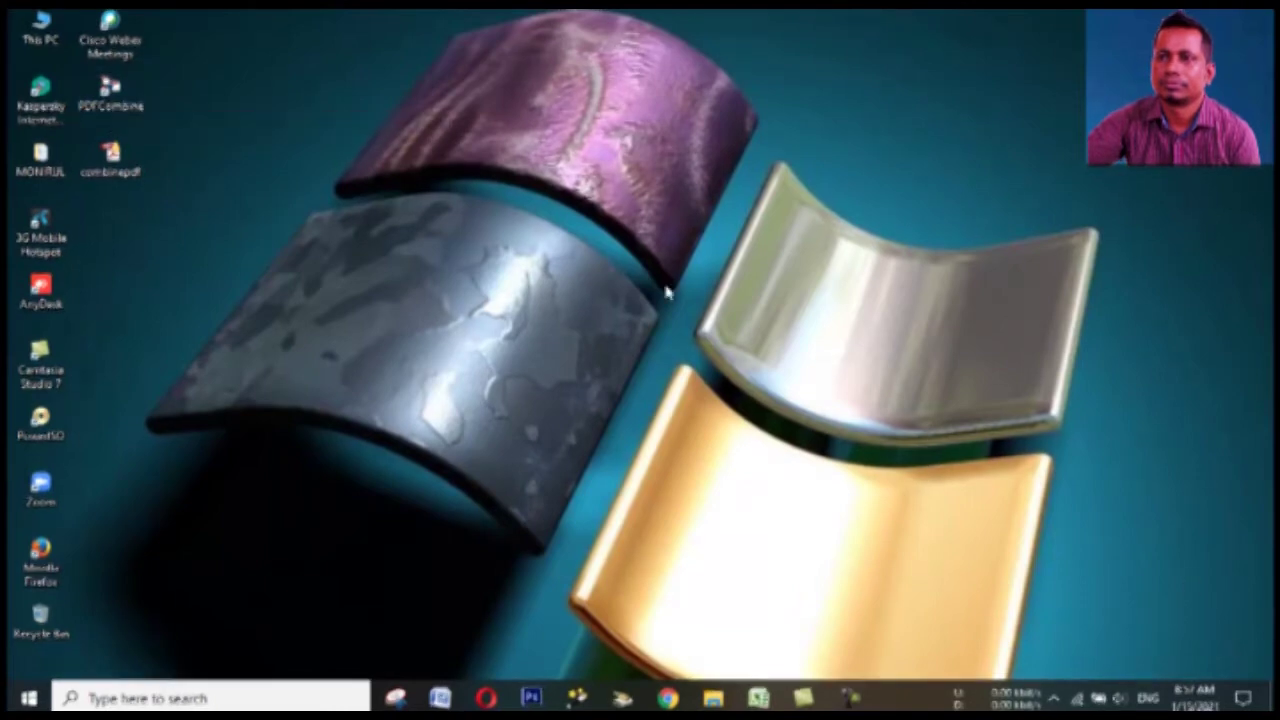
{"action": "left_click", "coordinate": [667, 698]}
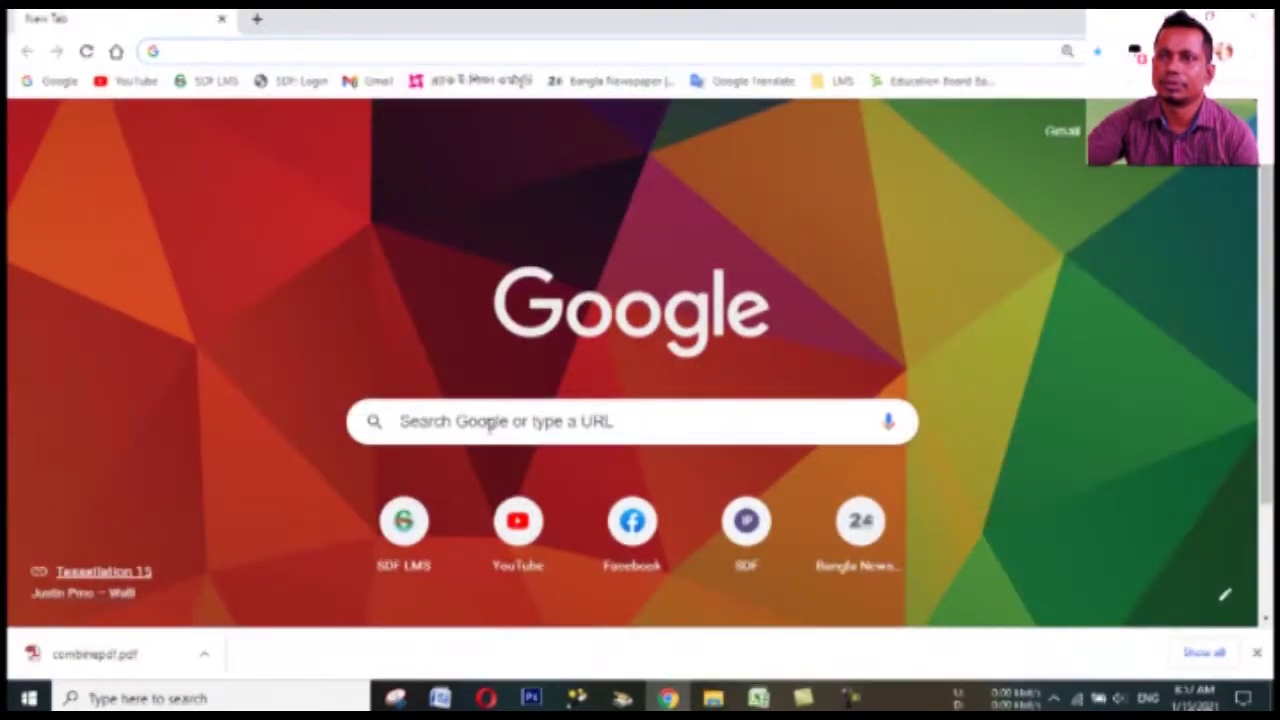
{"action": "left_click", "coordinate": [491, 420]}
{"action": "right_click", "coordinate": [491, 420]}
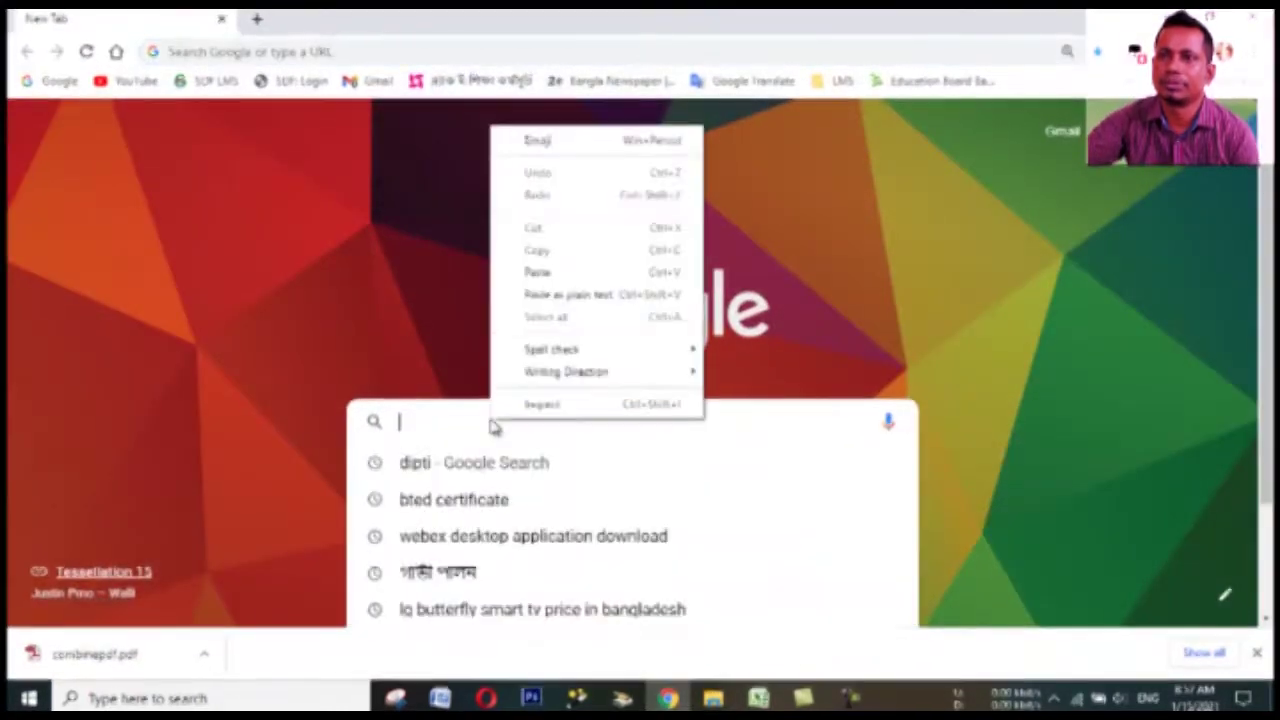
{"action": "left_click", "coordinate": [541, 297]}
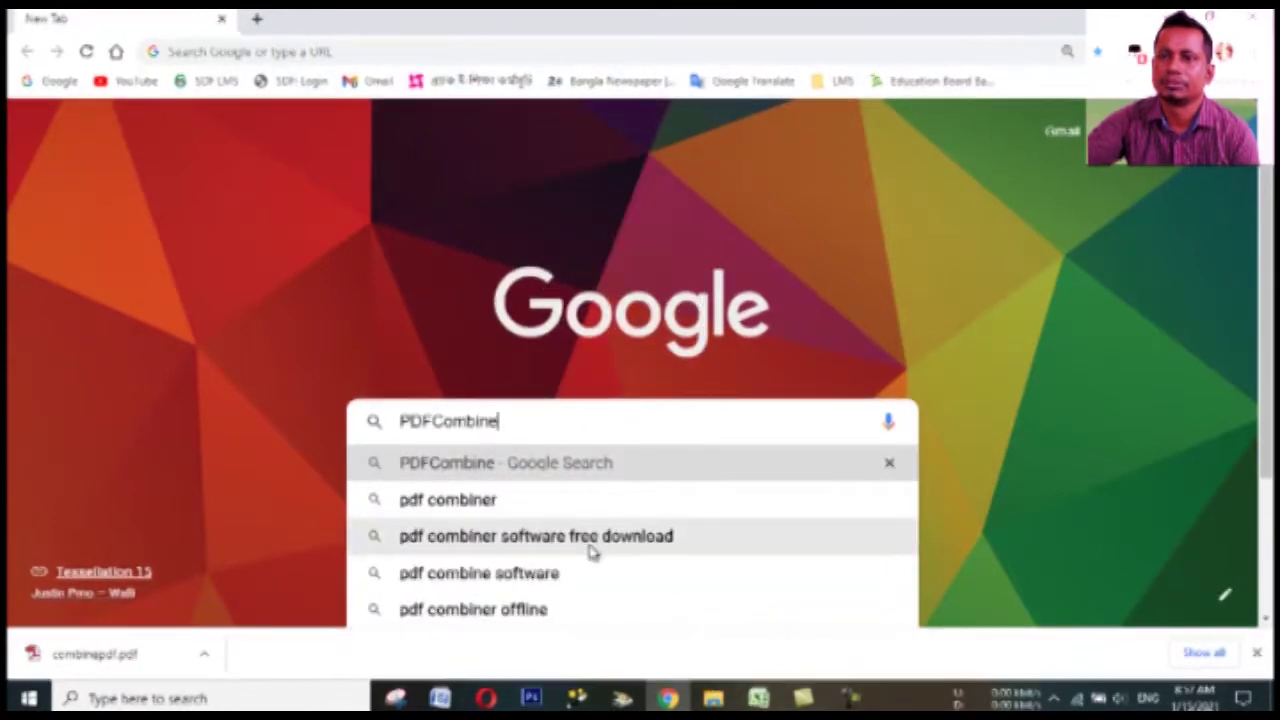
{"action": "left_click", "coordinate": [591, 540]}
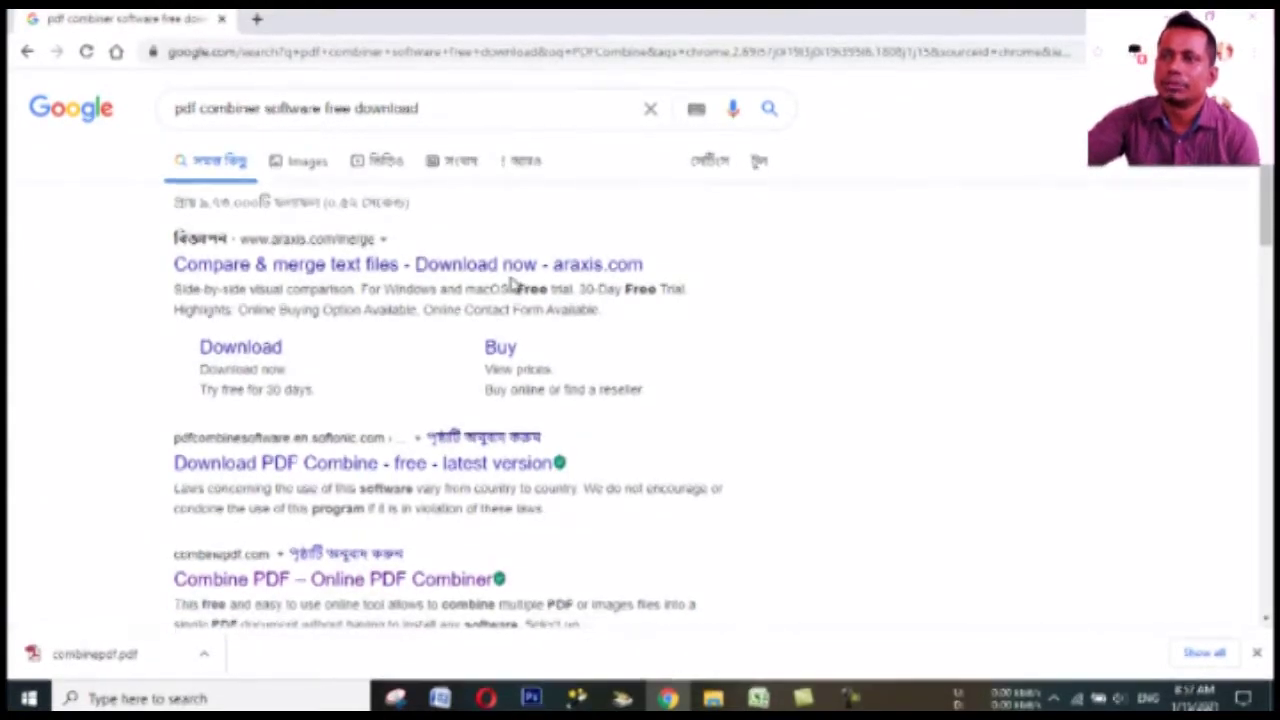
{"action": "left_click", "coordinate": [449, 466]}
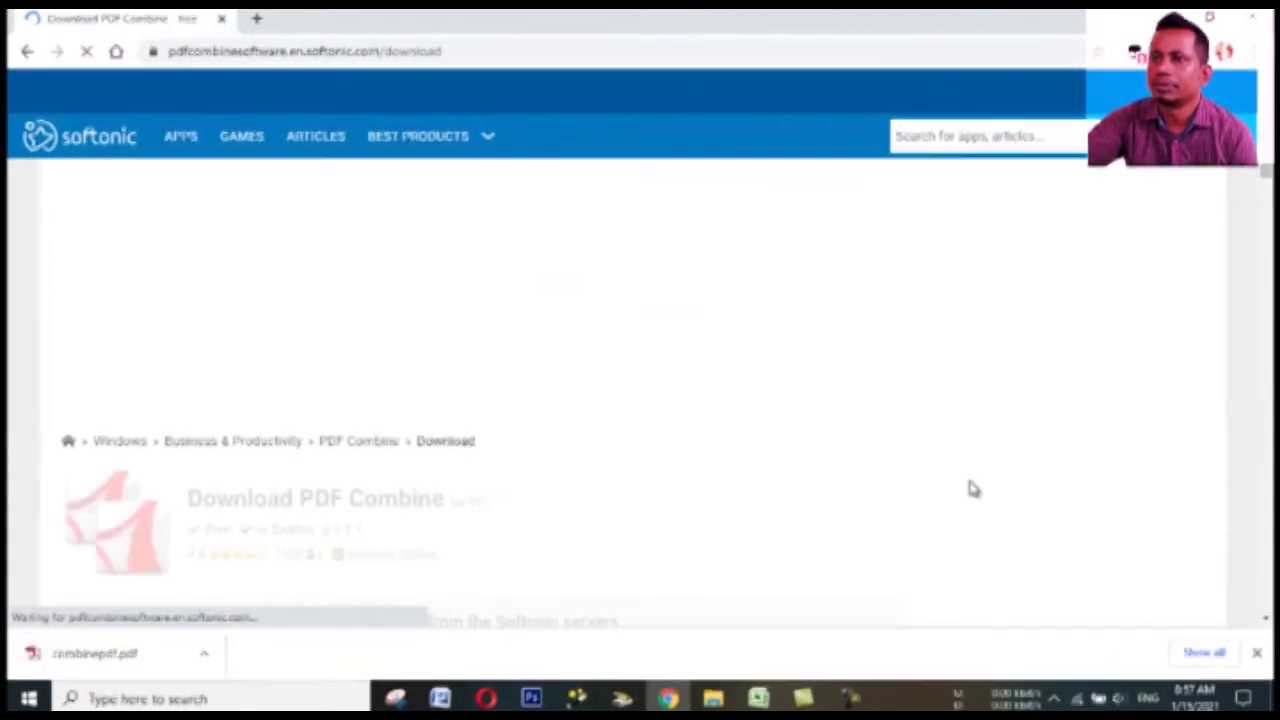
- Start the free PC download of PDF Combine, dismiss the Opera offer and save the pdfcombine installer in Downloads
{"action": "left_click", "coordinate": [1257, 652]}
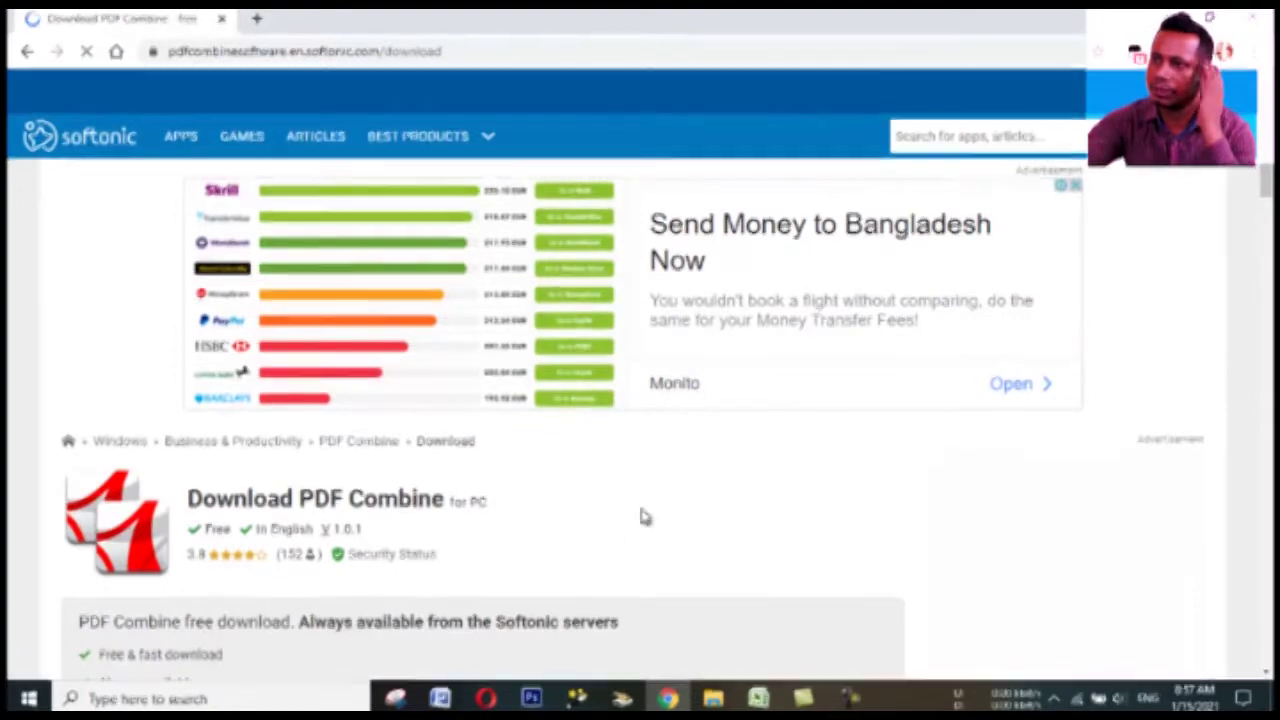
{"action": "scroll", "coordinate": [600, 512], "scroll_direction": "down", "scroll_amount": 1}
{"action": "scroll", "coordinate": [602, 512], "scroll_direction": "down", "scroll_amount": 1}
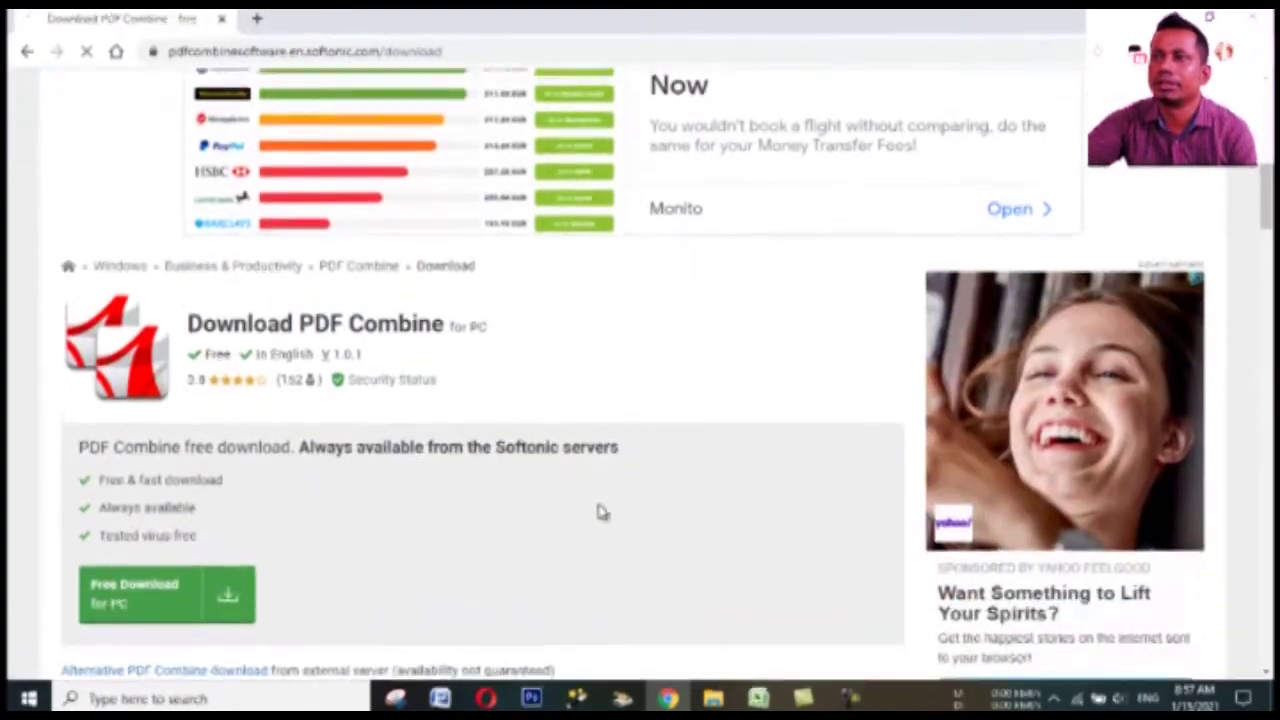
{"action": "left_click", "coordinate": [228, 588]}
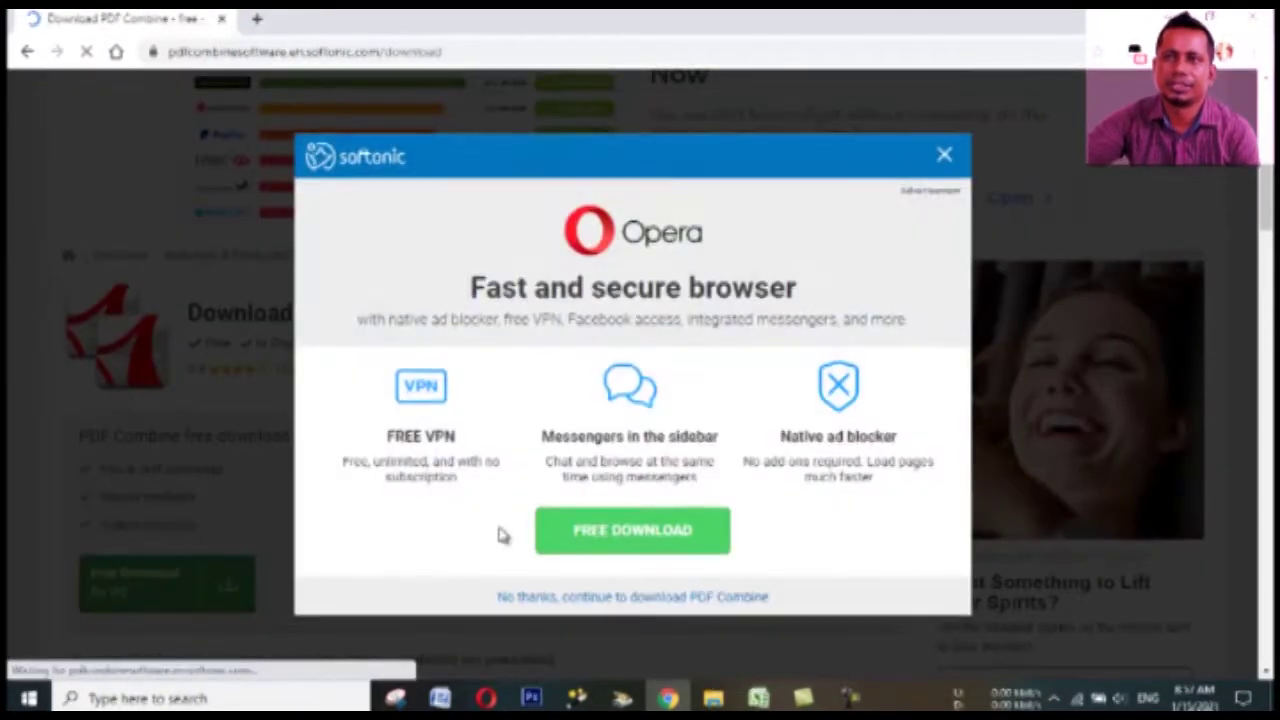
{"action": "left_click", "coordinate": [945, 156]}
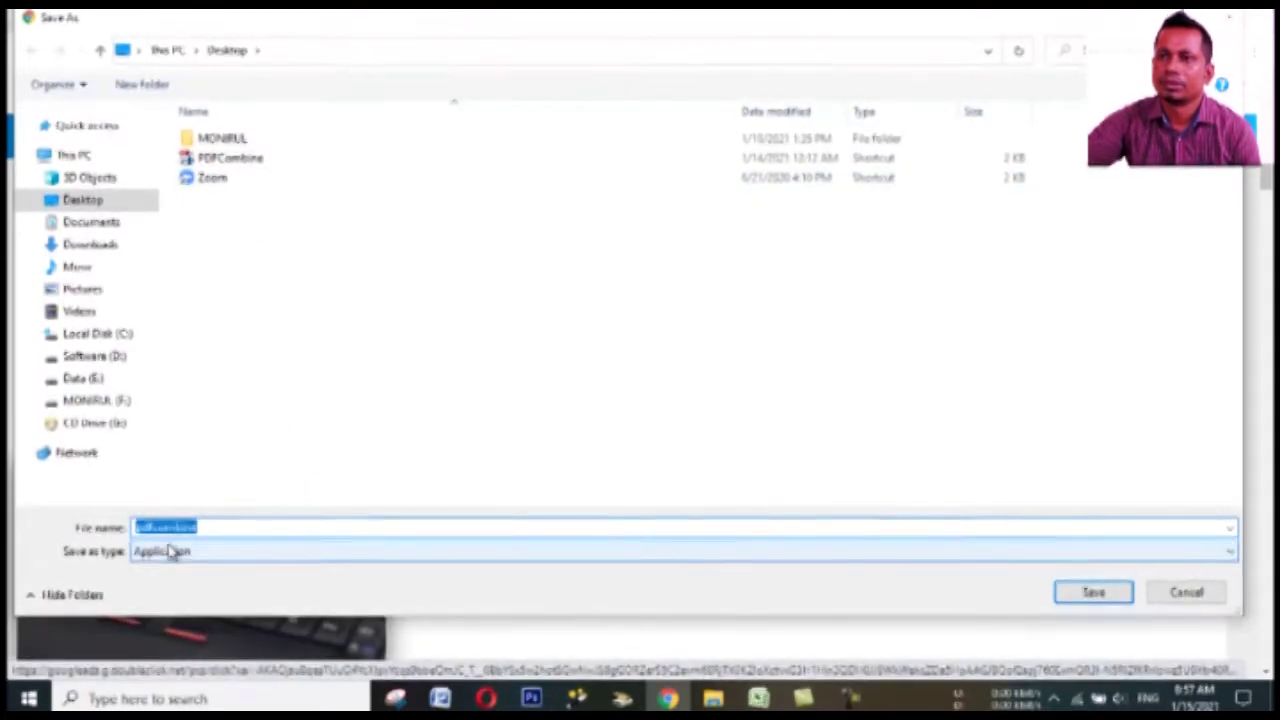
{"action": "left_click", "coordinate": [92, 246]}
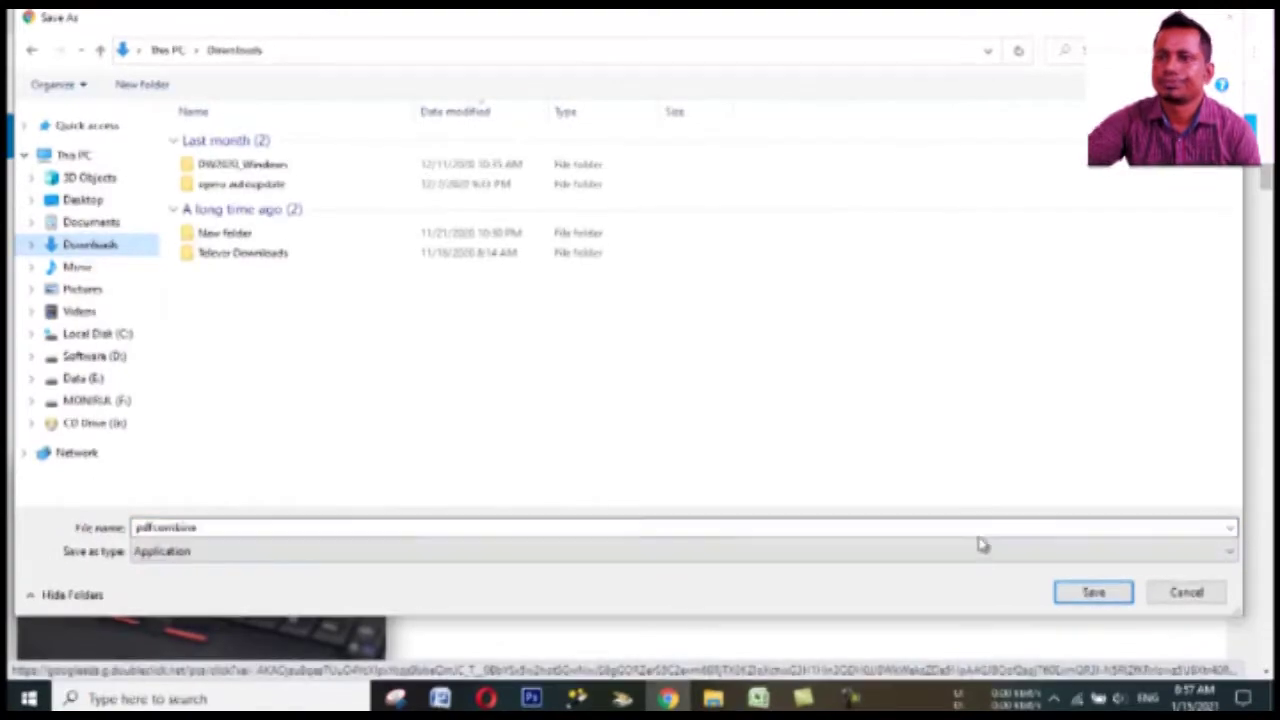
{"action": "left_click", "coordinate": [1094, 594]}
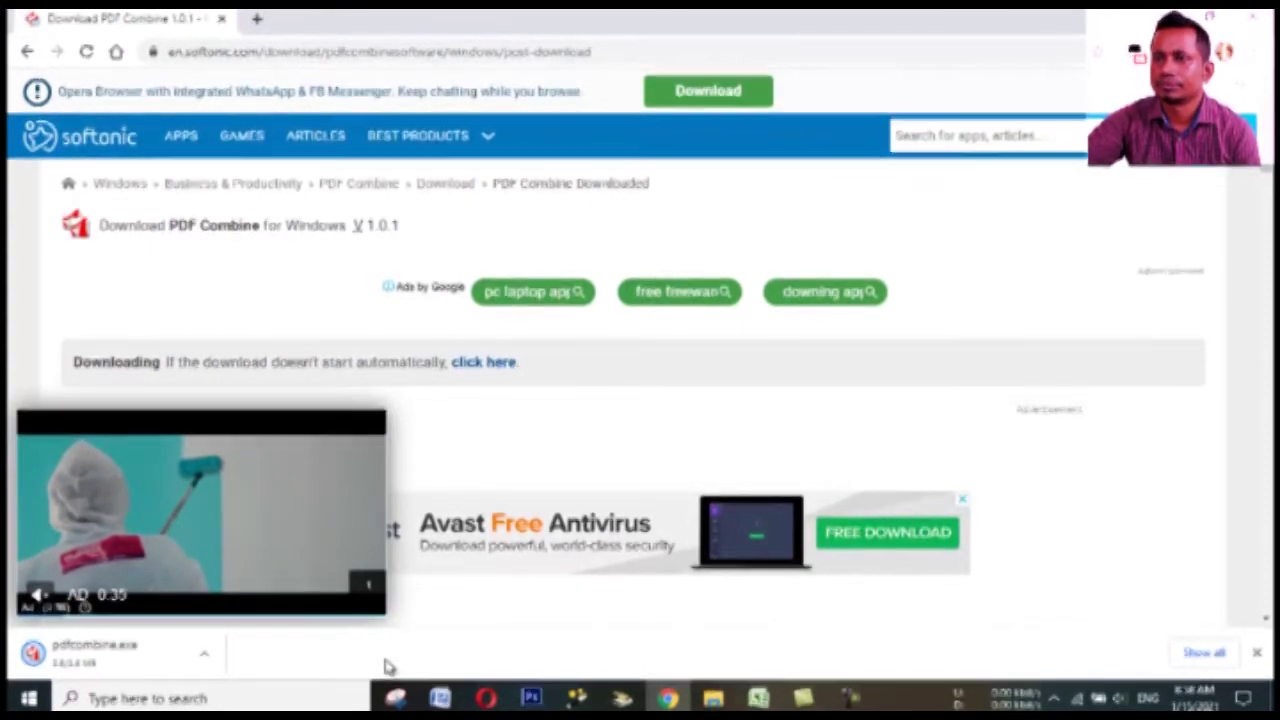
- Show the downloaded pdfcombine installer in its folder and try running it, closing the security warning
{"action": "left_click", "coordinate": [203, 654]}
{"action": "left_click", "coordinate": [260, 591]}
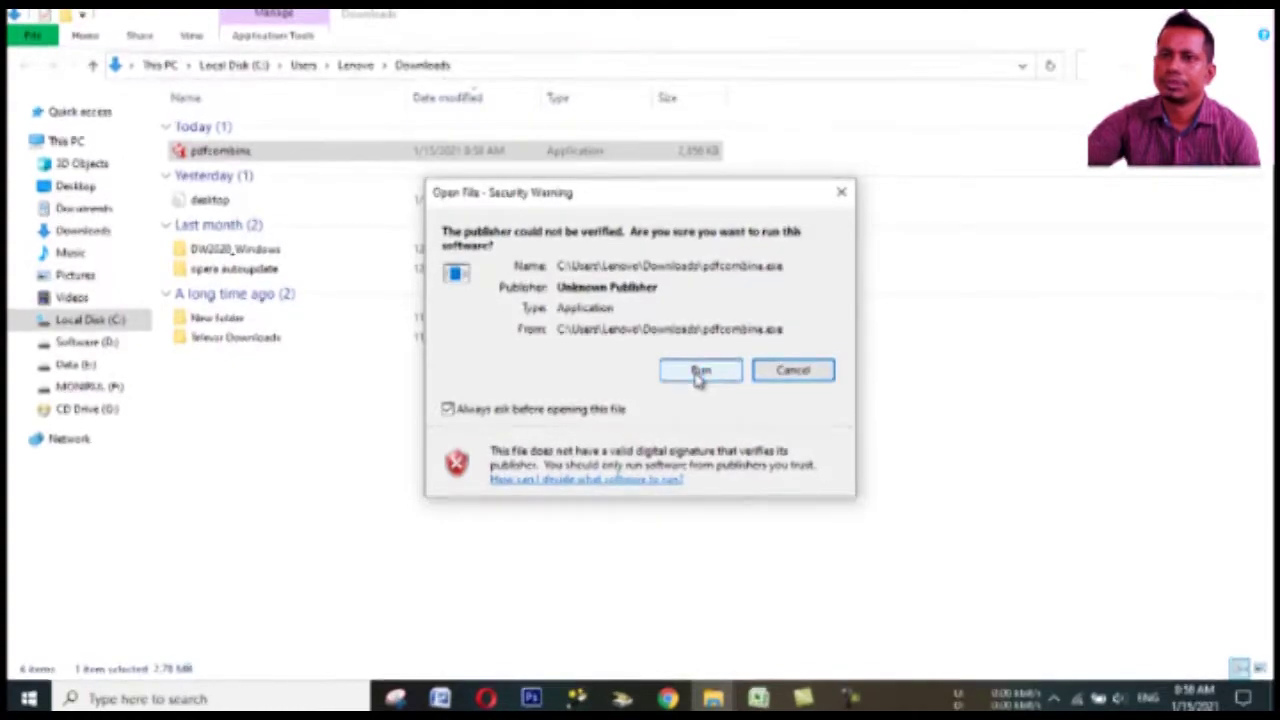
{"action": "left_click", "coordinate": [840, 193]}
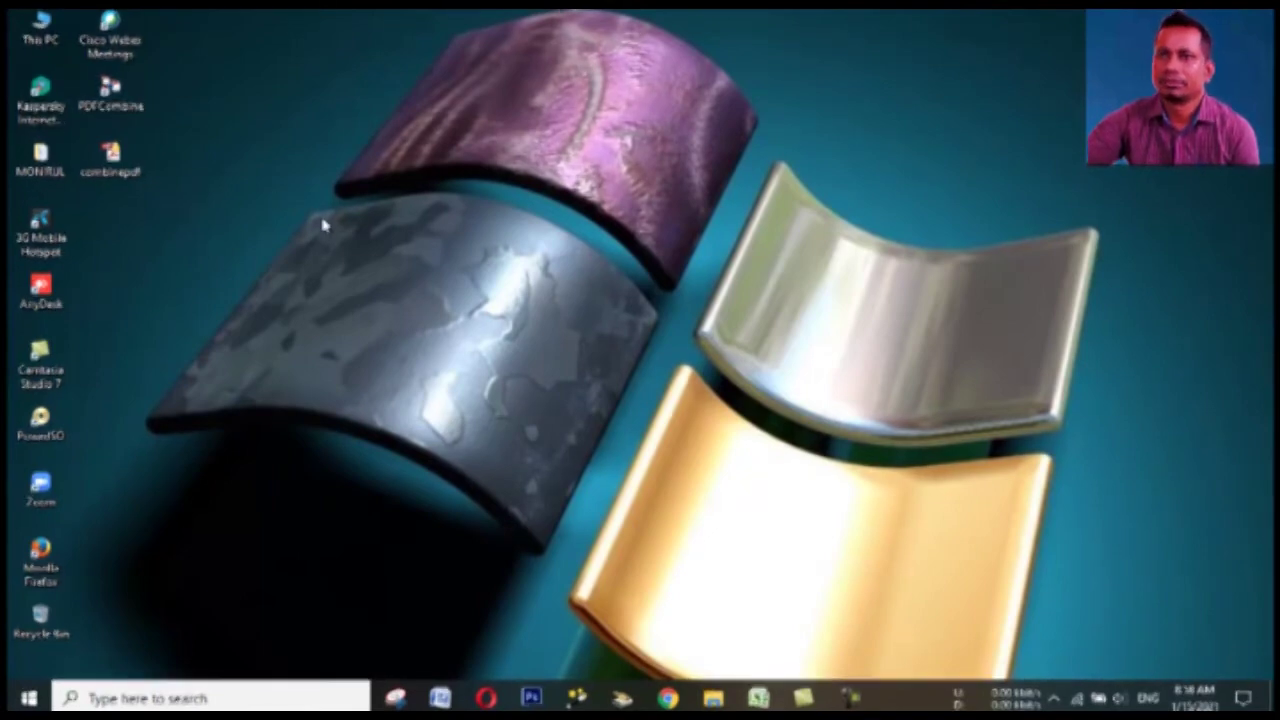
- Launch the installed PDF Combine program, open the personal folder on the Desktop and tick its first five PDF files
{"action": "left_click", "coordinate": [107, 95]}
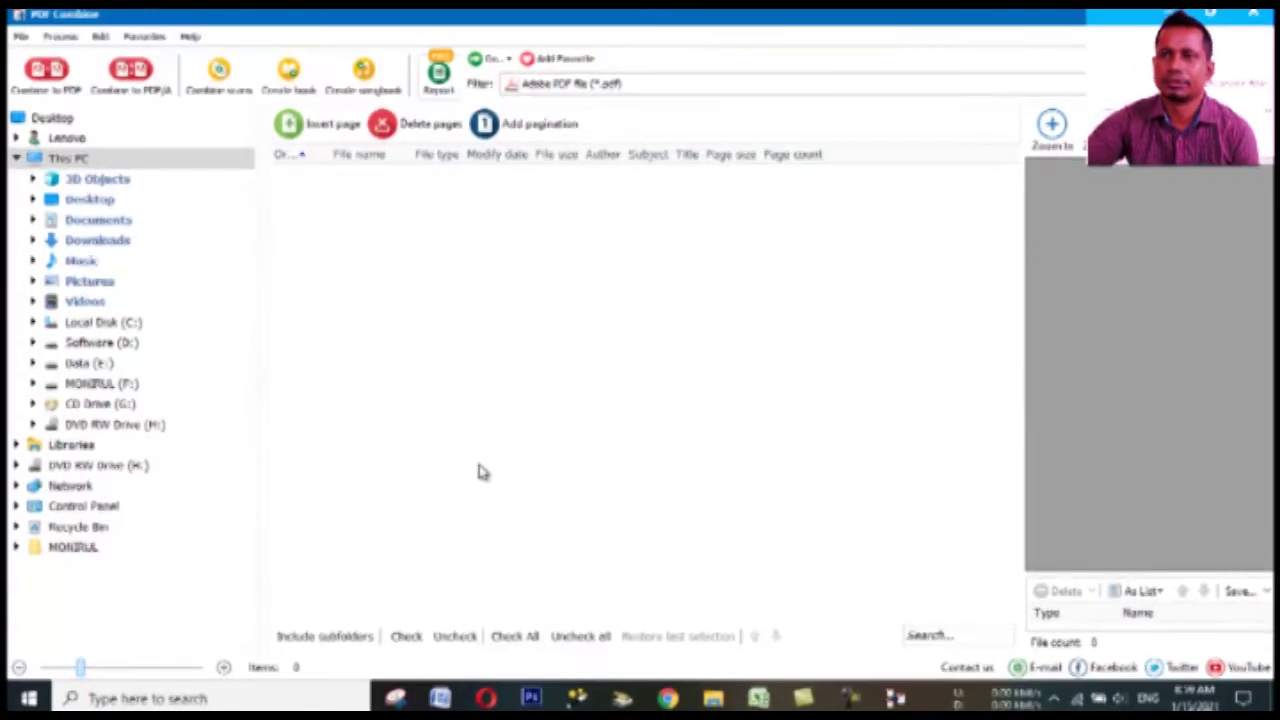
{"action": "left_click", "coordinate": [99, 201]}
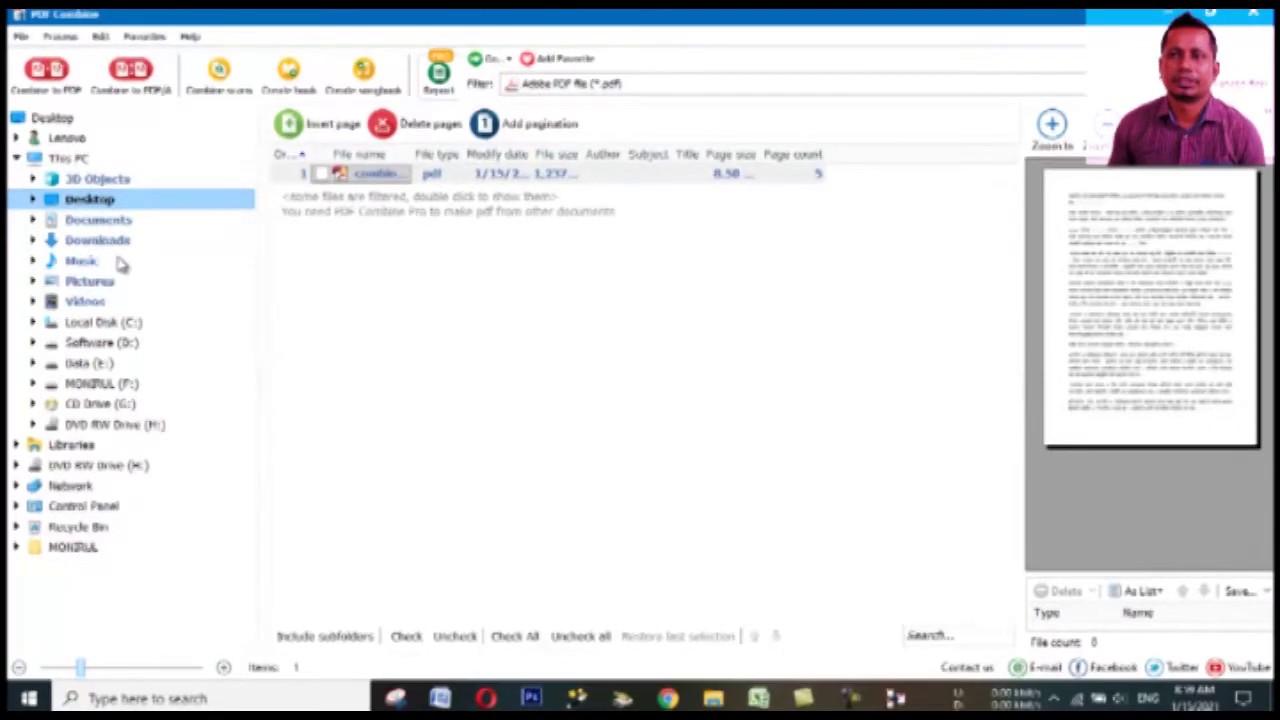
{"action": "left_click", "coordinate": [86, 221]}
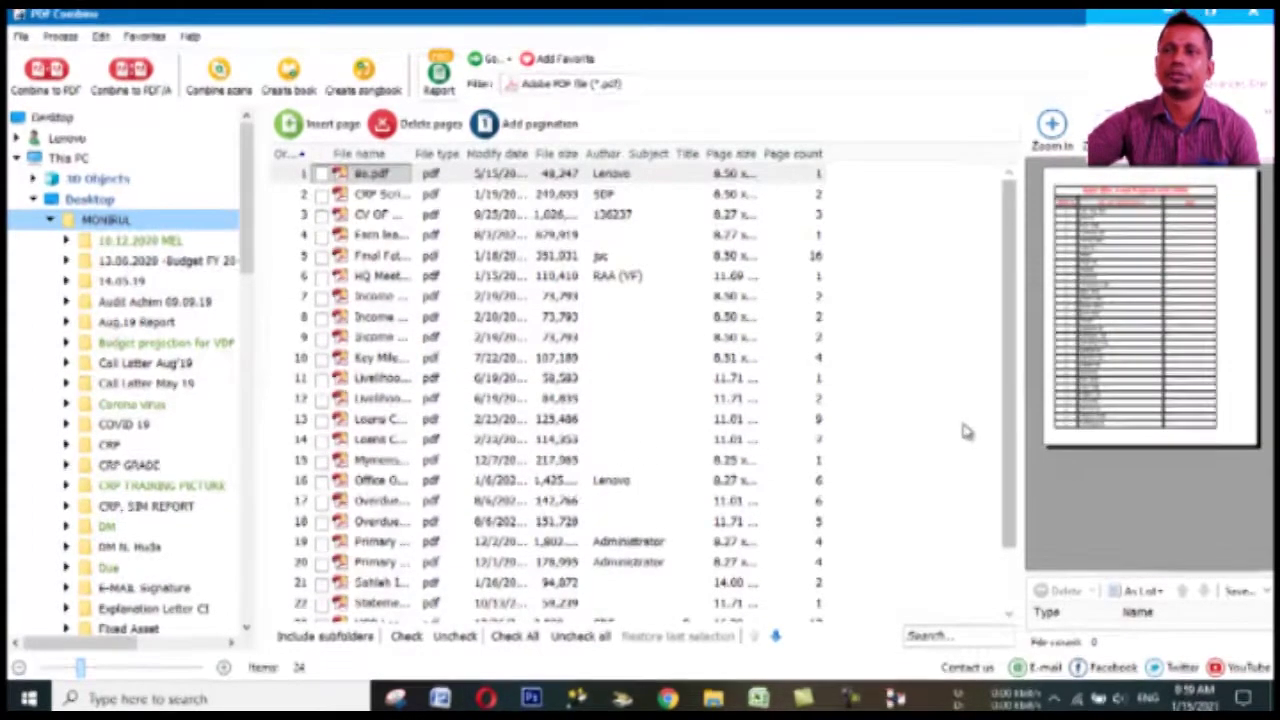
{"action": "left_click_drag", "start_coordinate": [1010, 385], "coordinate": [1012, 420]}
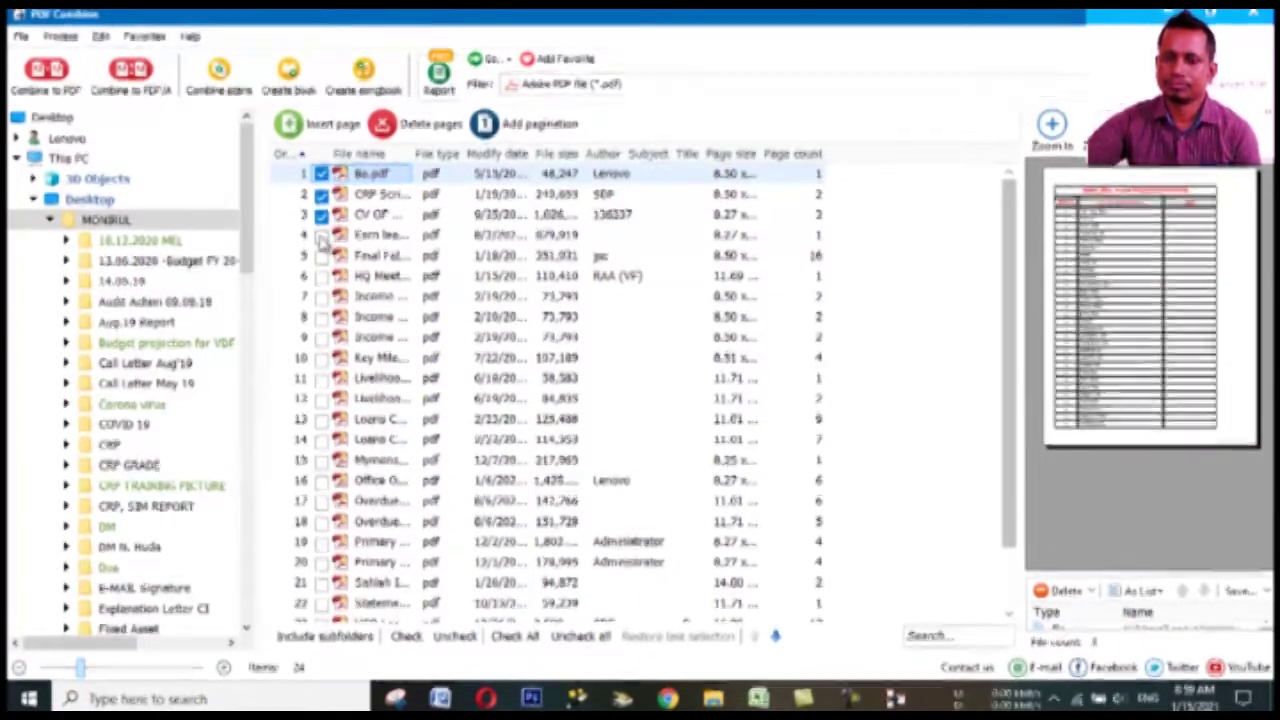
{"action": "left_click", "coordinate": [321, 257]}
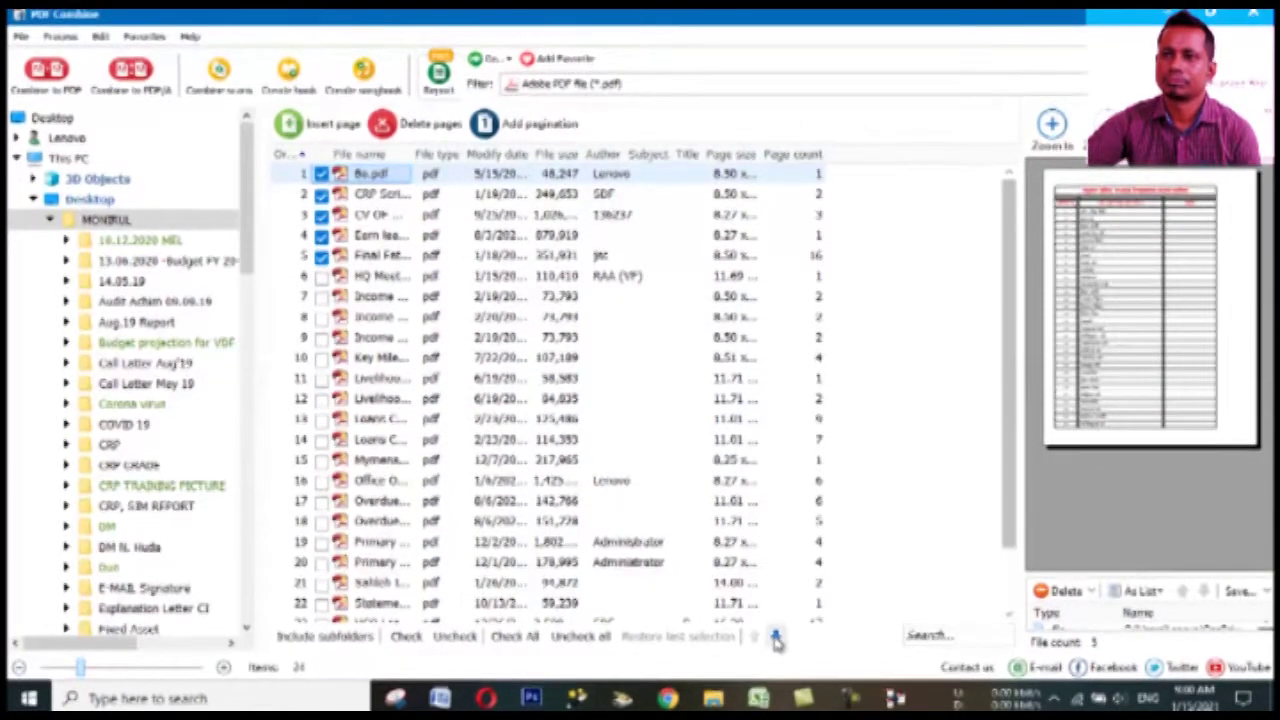
- Move Bo.pdf down the file order to fourth place
{"action": "left_click", "coordinate": [775, 638]}
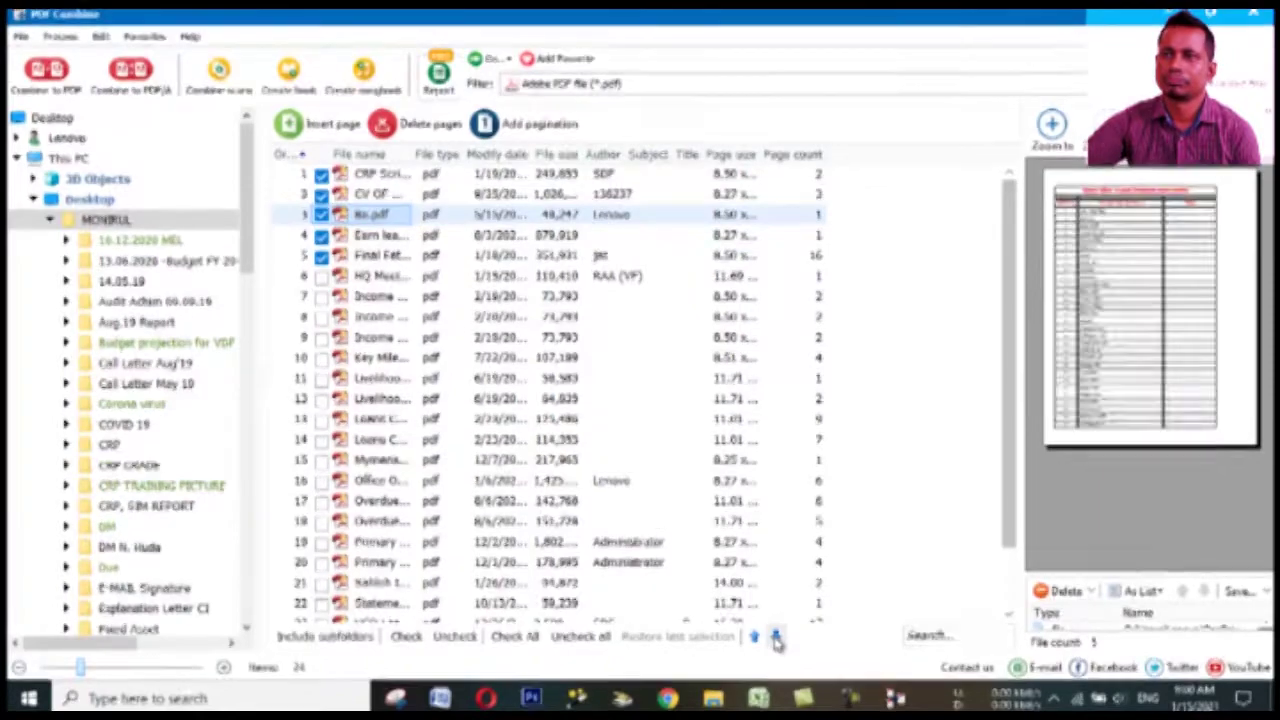
{"action": "left_click", "coordinate": [776, 637]}
{"action": "left_click", "coordinate": [776, 637]}
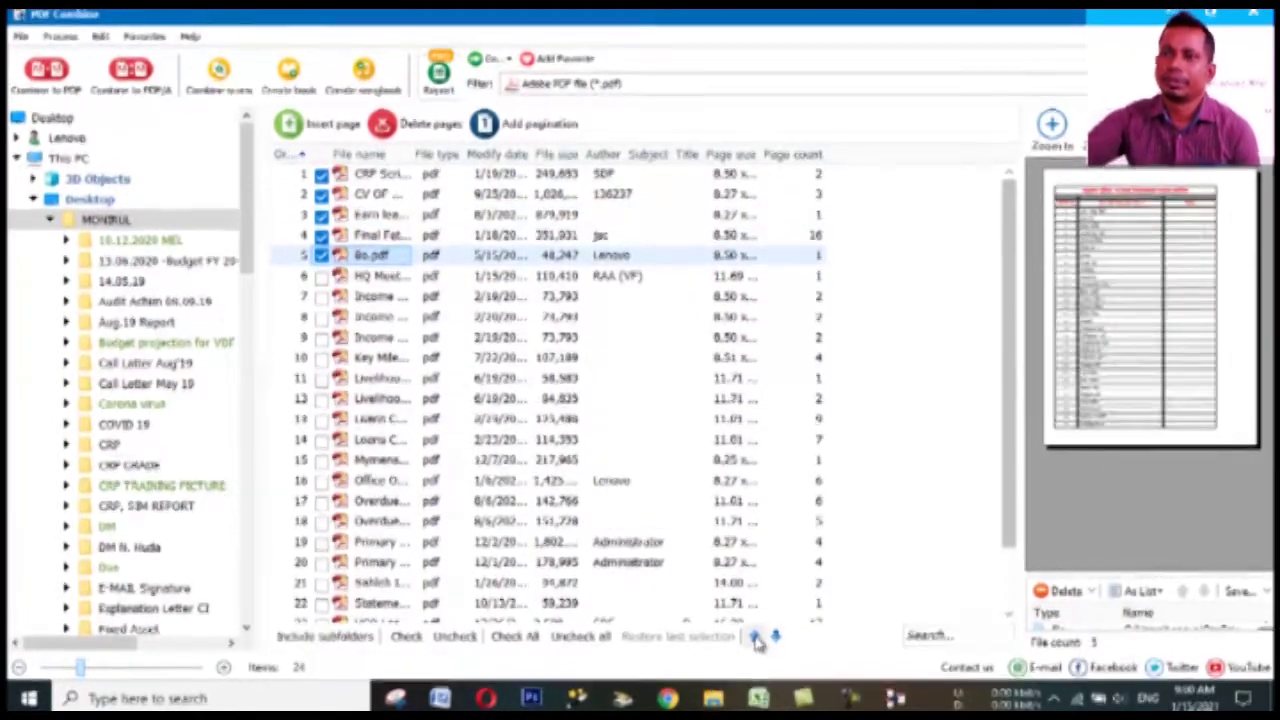
{"action": "left_click", "coordinate": [755, 637]}
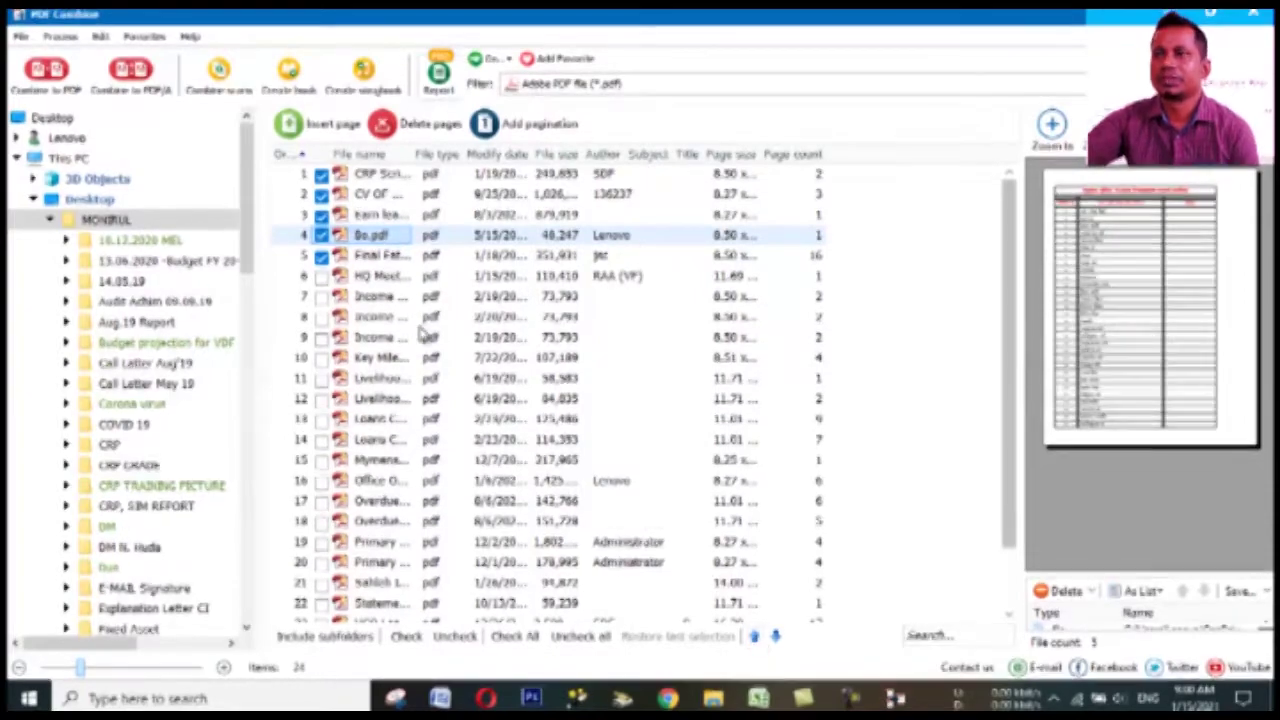
- Reorder the ticked files so the CV comes first and the "Earn lea..." PDF is fourth, below Bo.pdf
{"action": "left_click", "coordinate": [375, 195]}
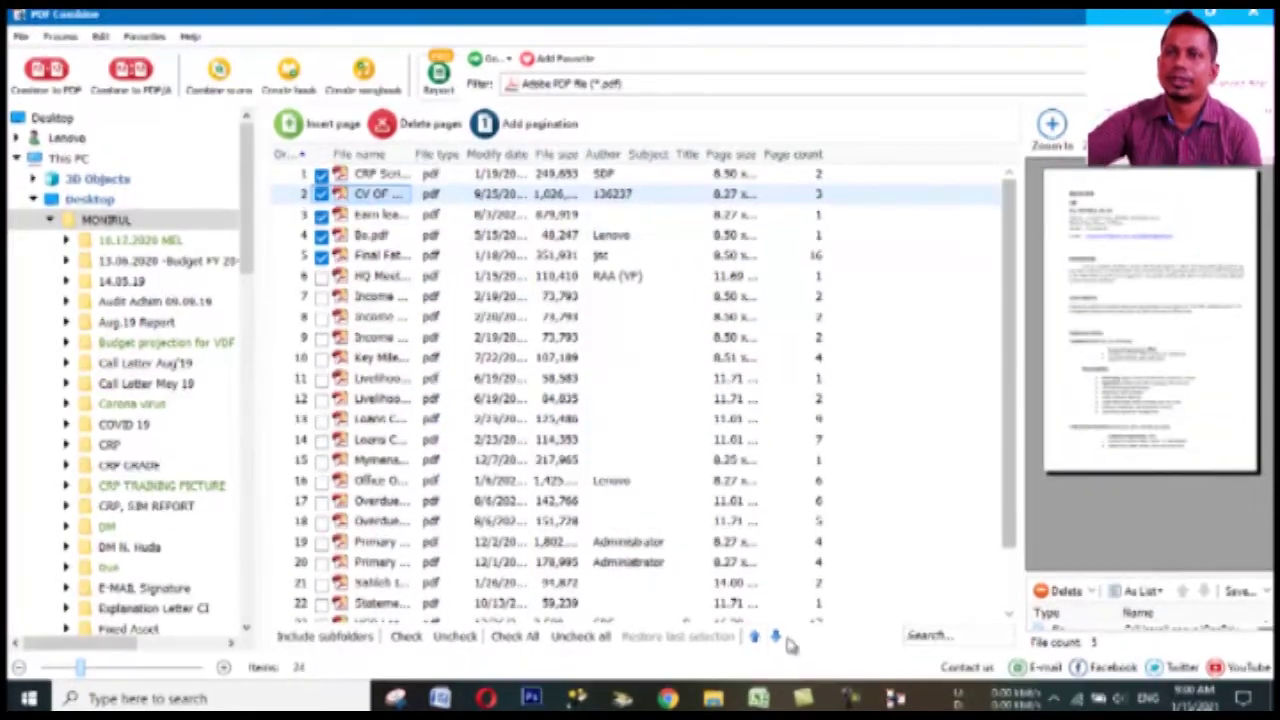
{"action": "left_click", "coordinate": [757, 637]}
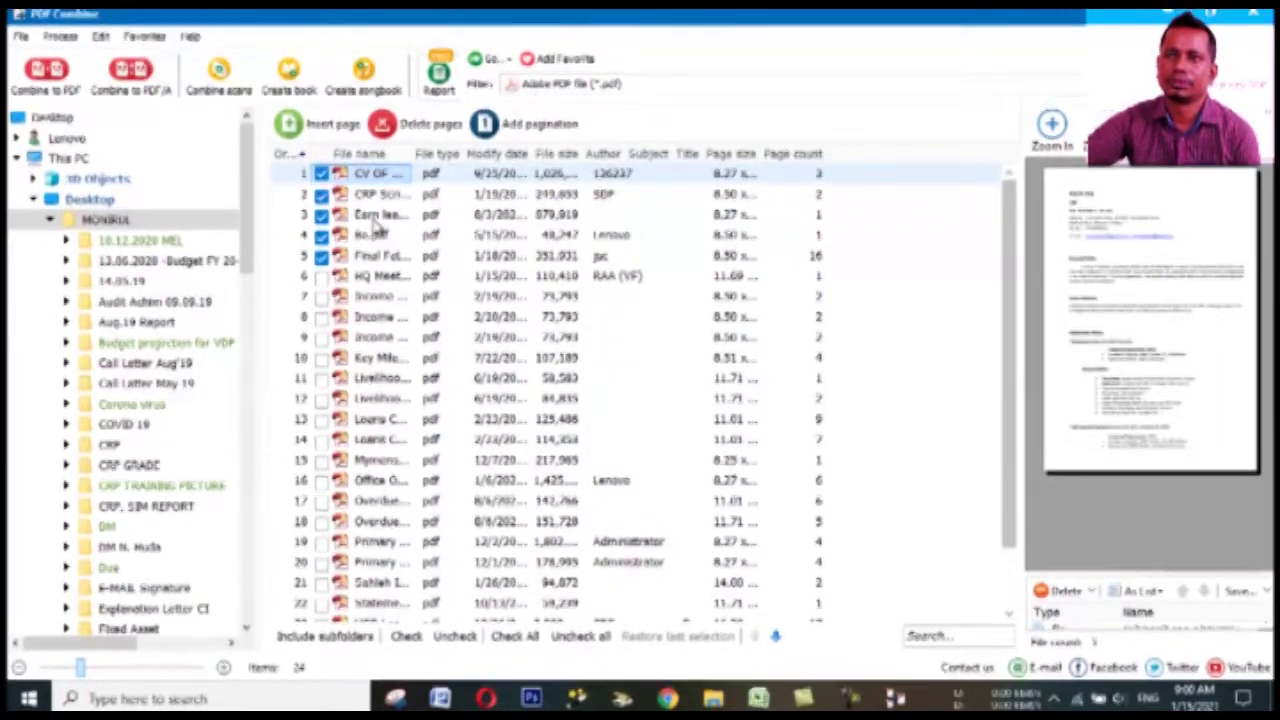
{"action": "key", "text": "Down"}
{"action": "key", "text": "Down"}
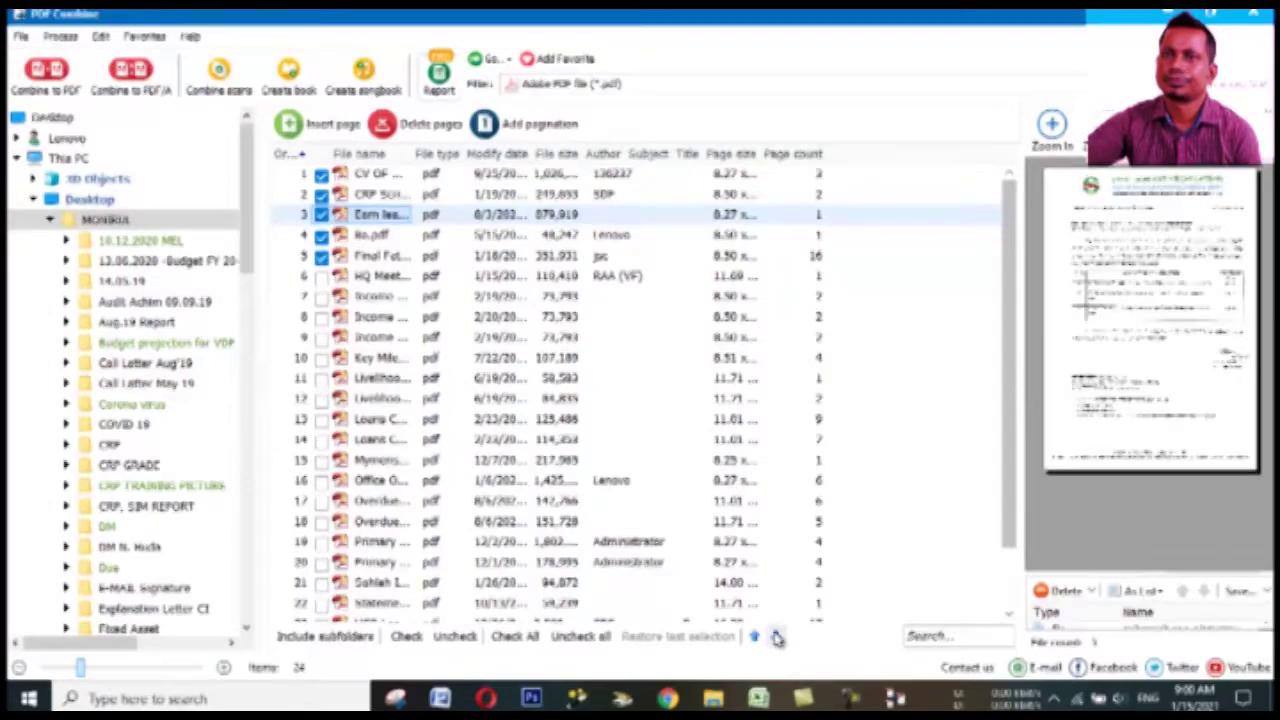
{"action": "left_click", "coordinate": [776, 637]}
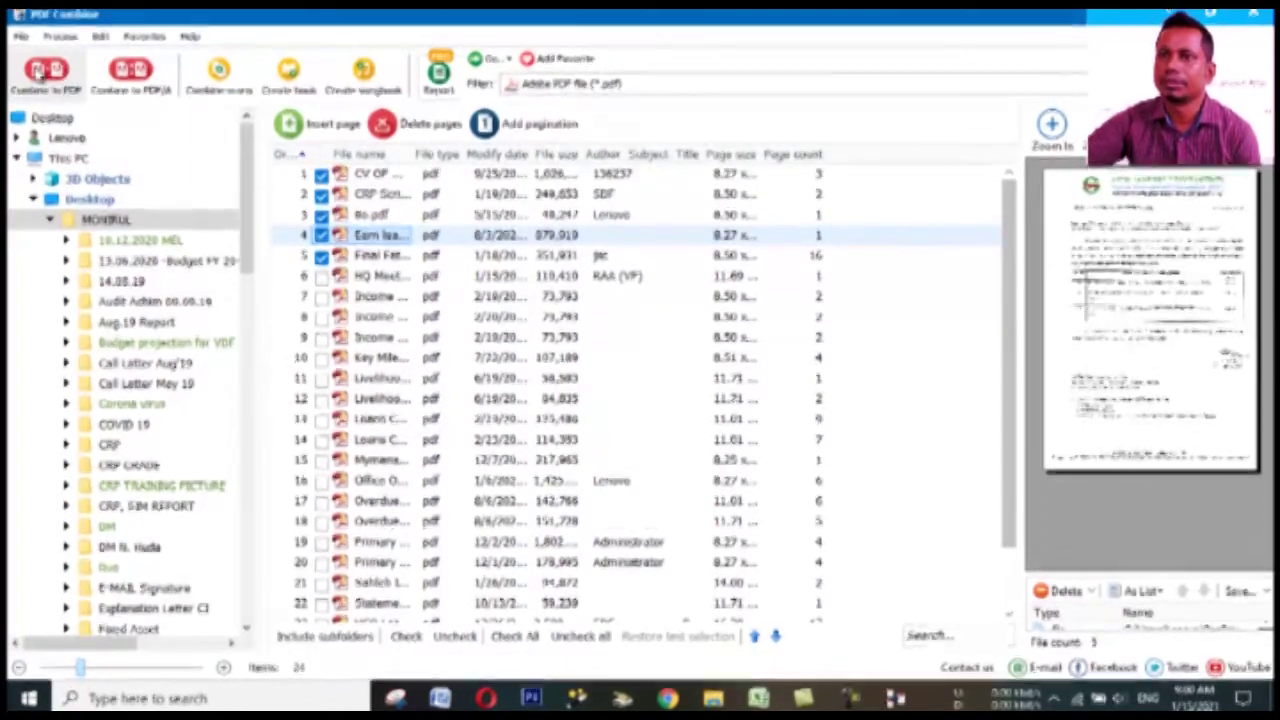
- Combine all ticked PDFs into one document, Bo_Combine.pdf, in the same Desktop folder, dismissing the log file error
{"action": "left_click", "coordinate": [48, 72]}
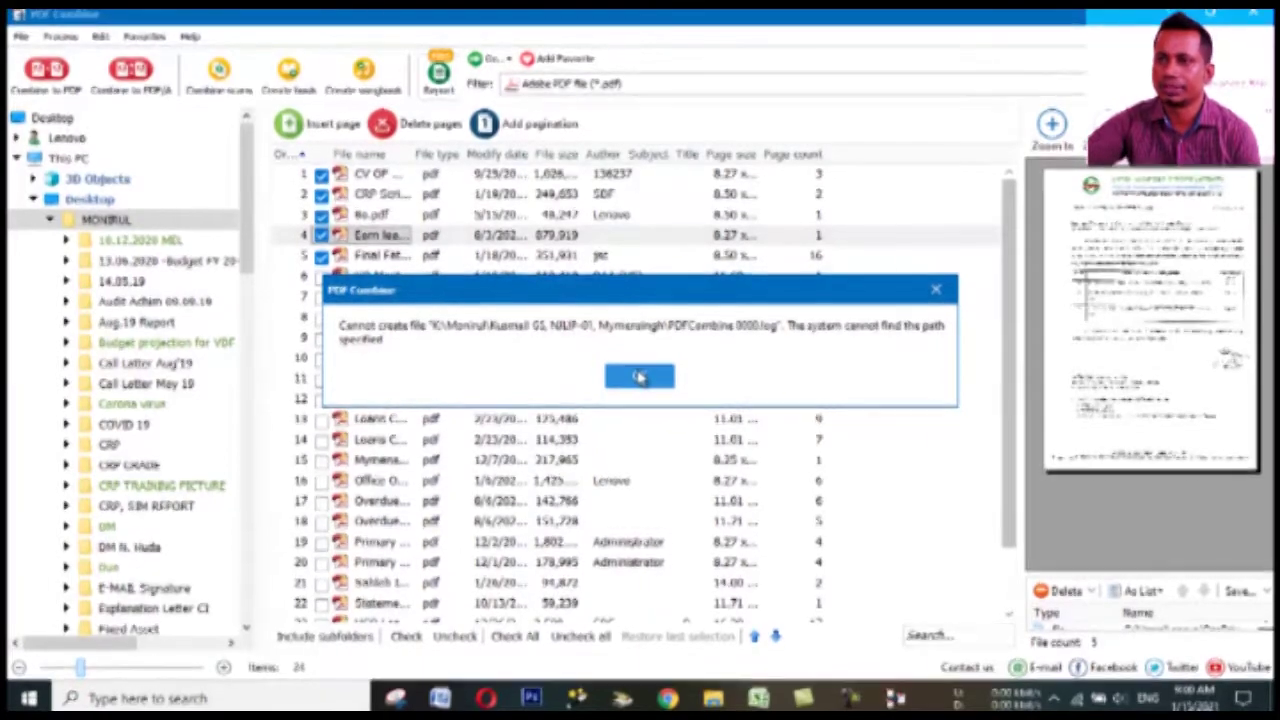
{"action": "left_click", "coordinate": [640, 376]}
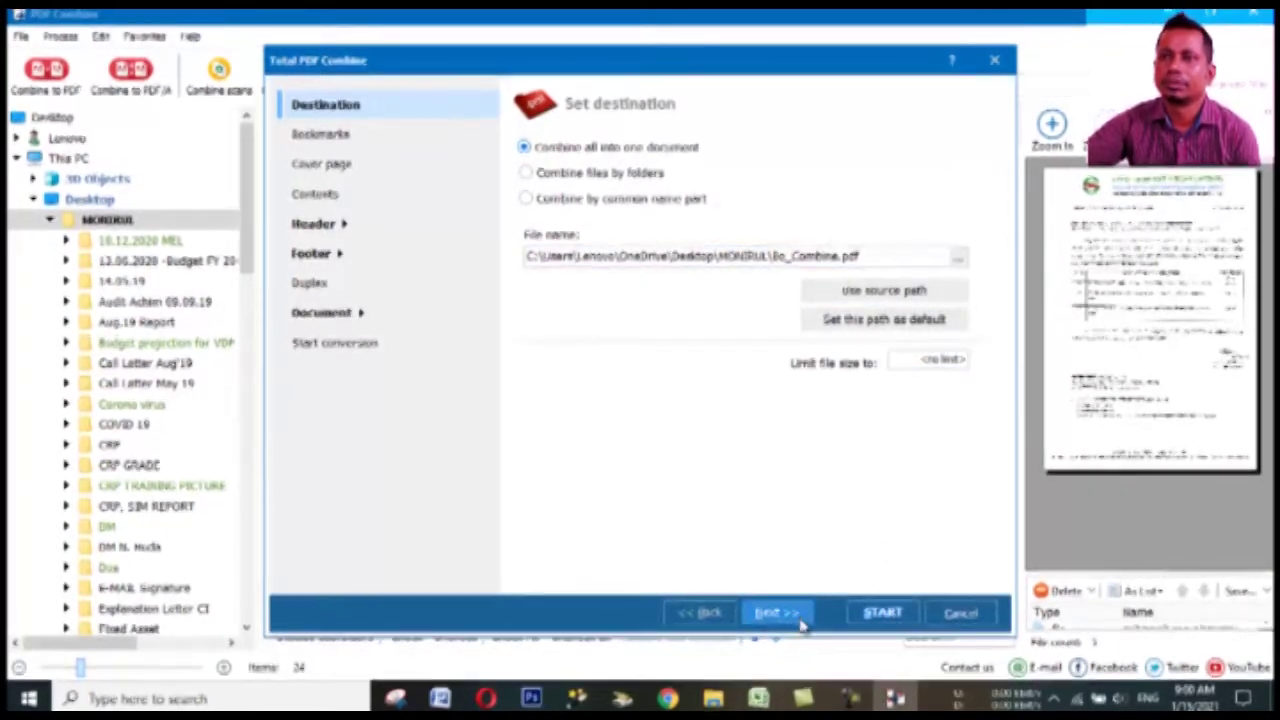
{"action": "key", "text": "Escape"}
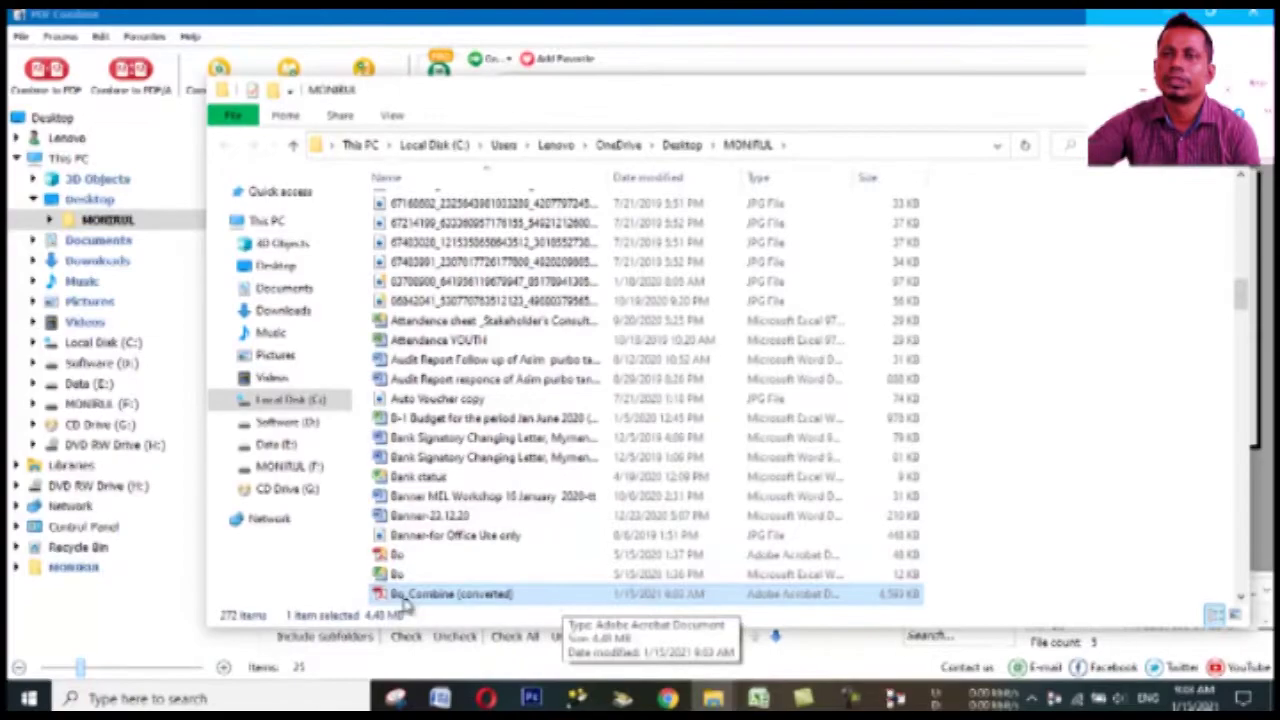
- Open Bo_Combine (converted) in Adobe Reader and look through its first pages to check the merged order
{"action": "double_click", "coordinate": [490, 596]}
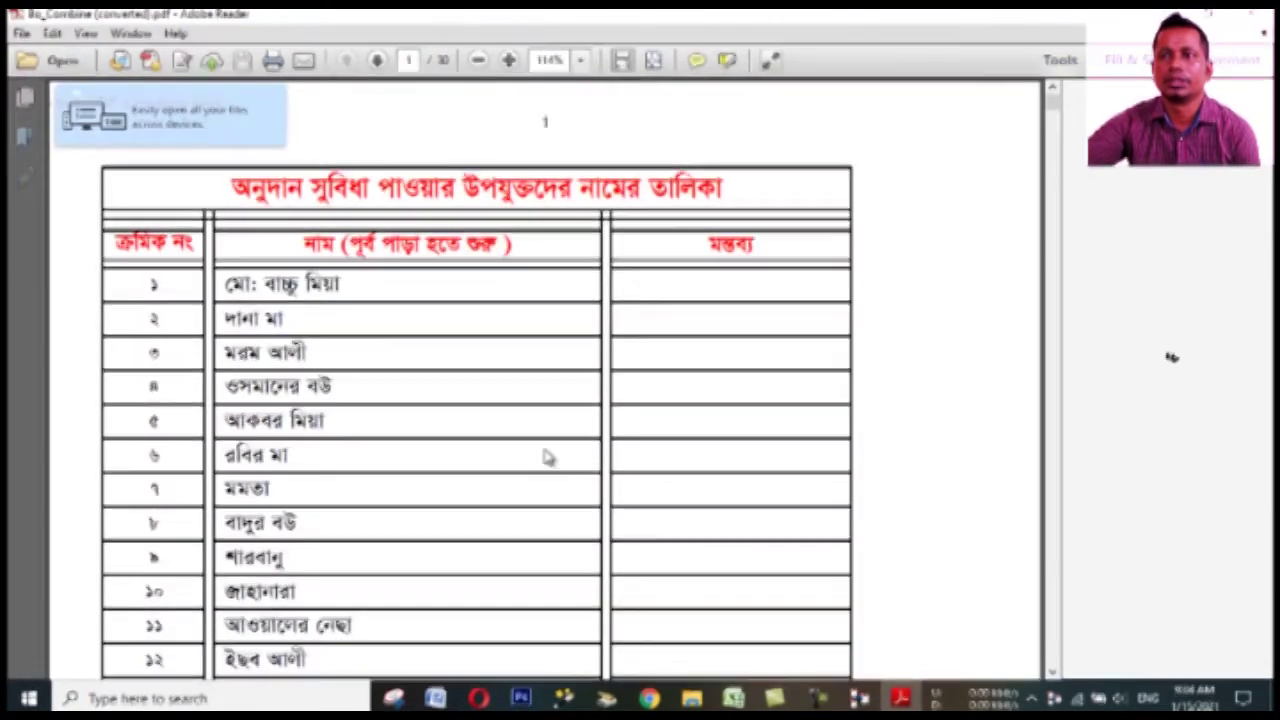
{"action": "scroll", "coordinate": [676, 432], "scroll_direction": "down", "scroll_amount": 2}
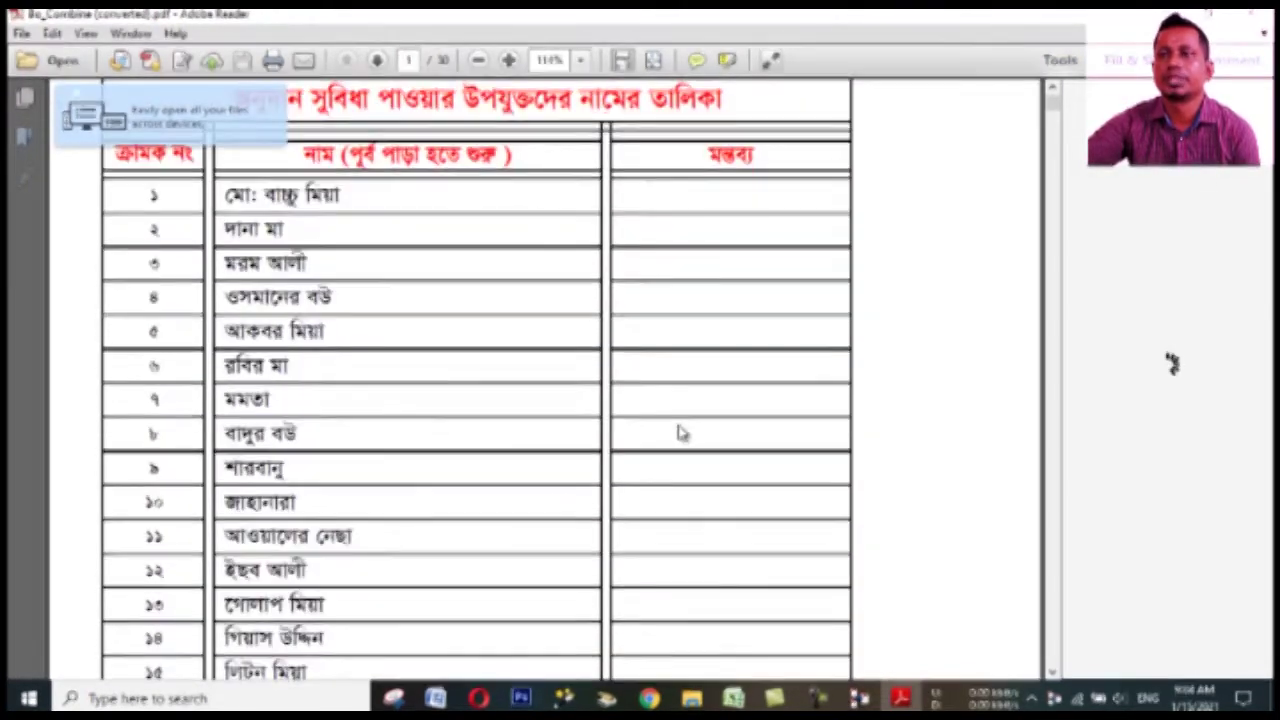
{"action": "scroll", "coordinate": [680, 434], "scroll_direction": "down", "scroll_amount": 10}
{"action": "scroll", "coordinate": [645, 449], "scroll_direction": "down", "scroll_amount": 4}
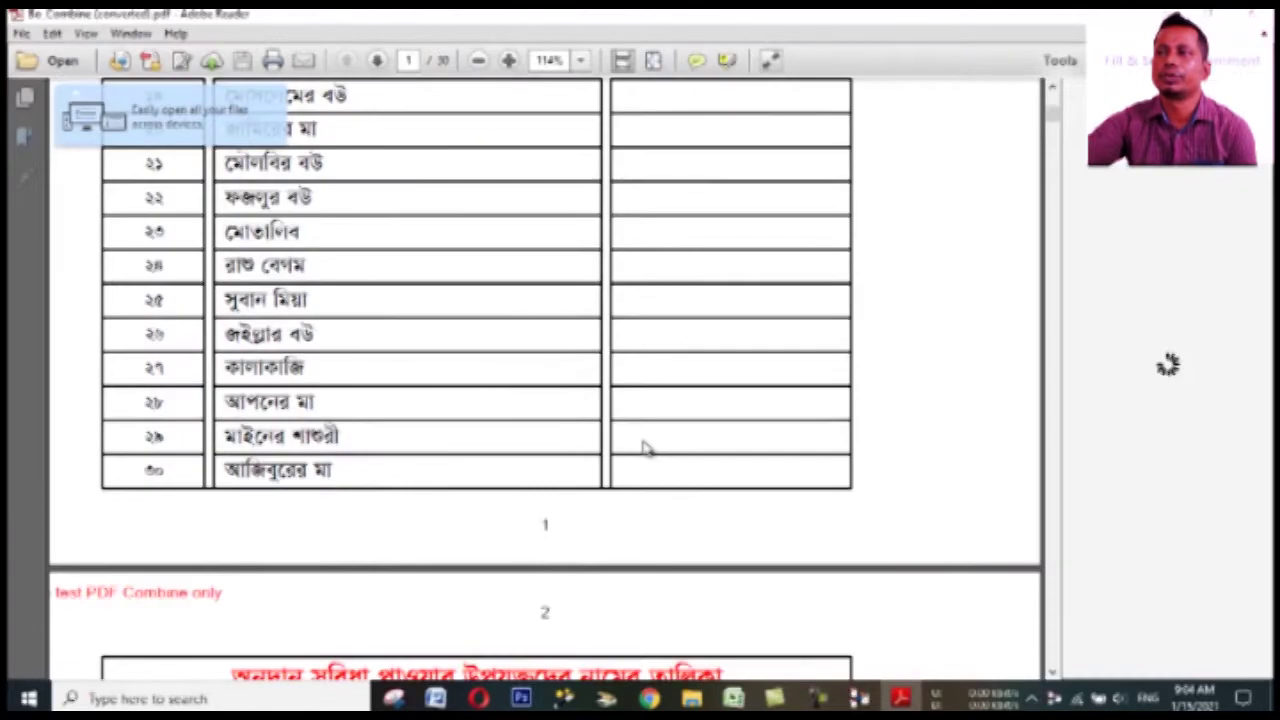
{"action": "scroll", "coordinate": [563, 400], "scroll_direction": "down", "scroll_amount": 20}
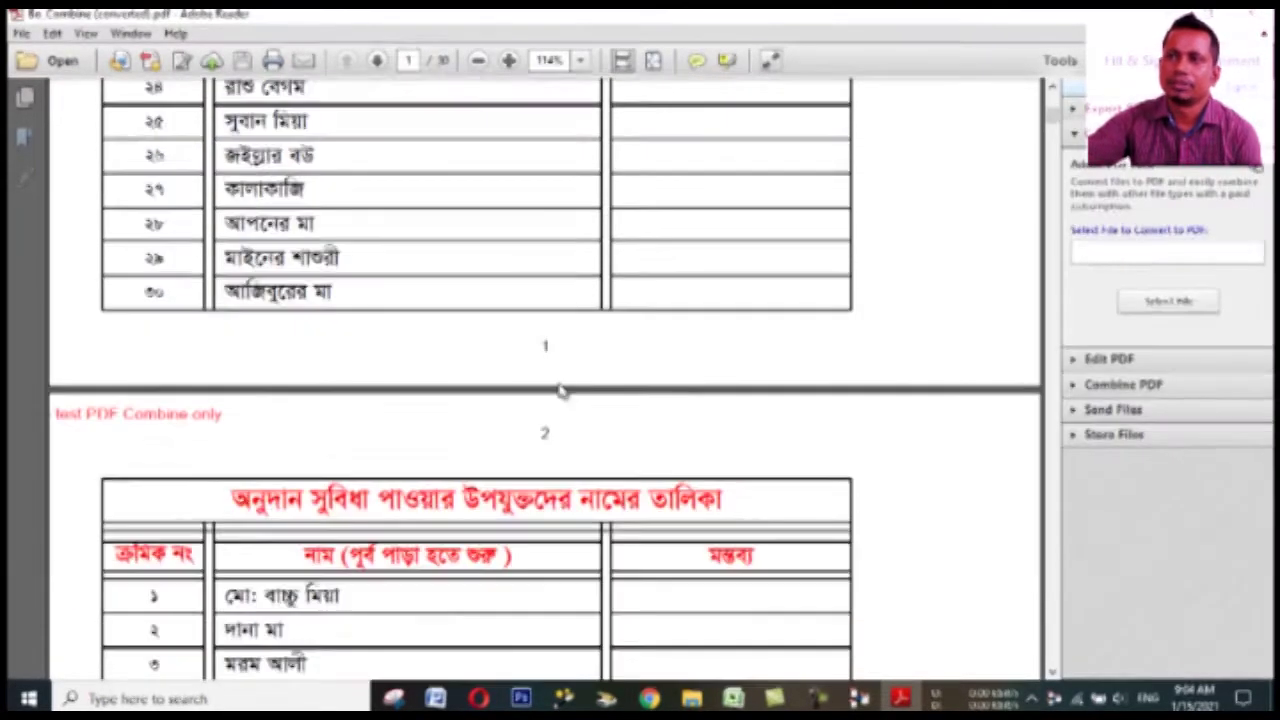
{"action": "scroll", "coordinate": [557, 427], "scroll_direction": "down", "scroll_amount": 20}
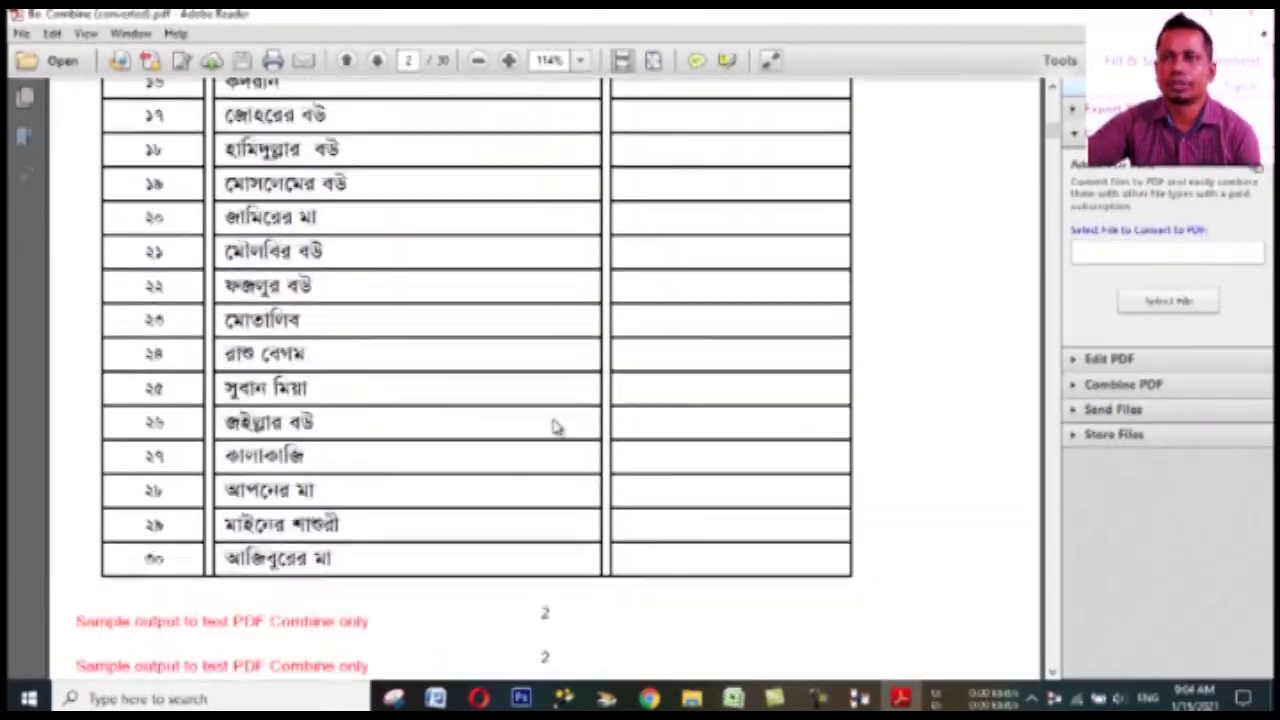
{"action": "scroll", "coordinate": [551, 413], "scroll_direction": "down", "scroll_amount": 15}
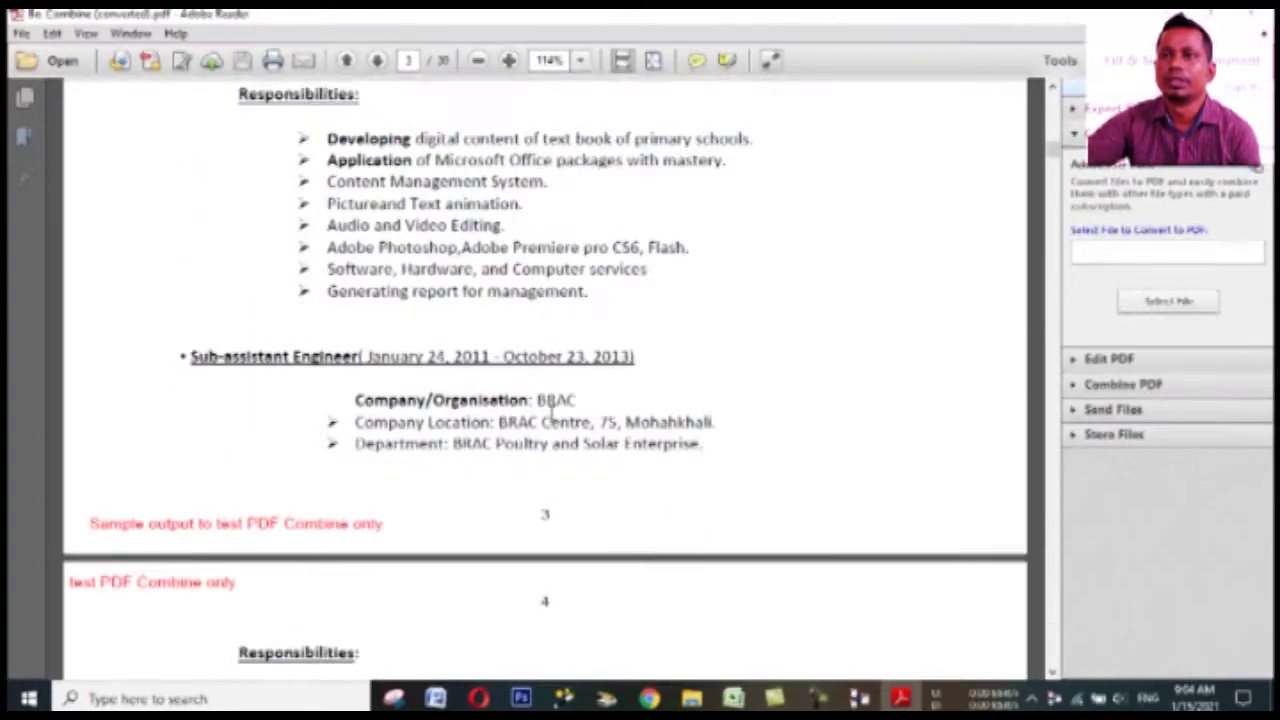
- Examine pages 3 to 6 of the combined PDF, checking the header and footer text and where the CV gives way to the next document
{"action": "scroll", "coordinate": [555, 423], "scroll_direction": "down", "scroll_amount": 20}
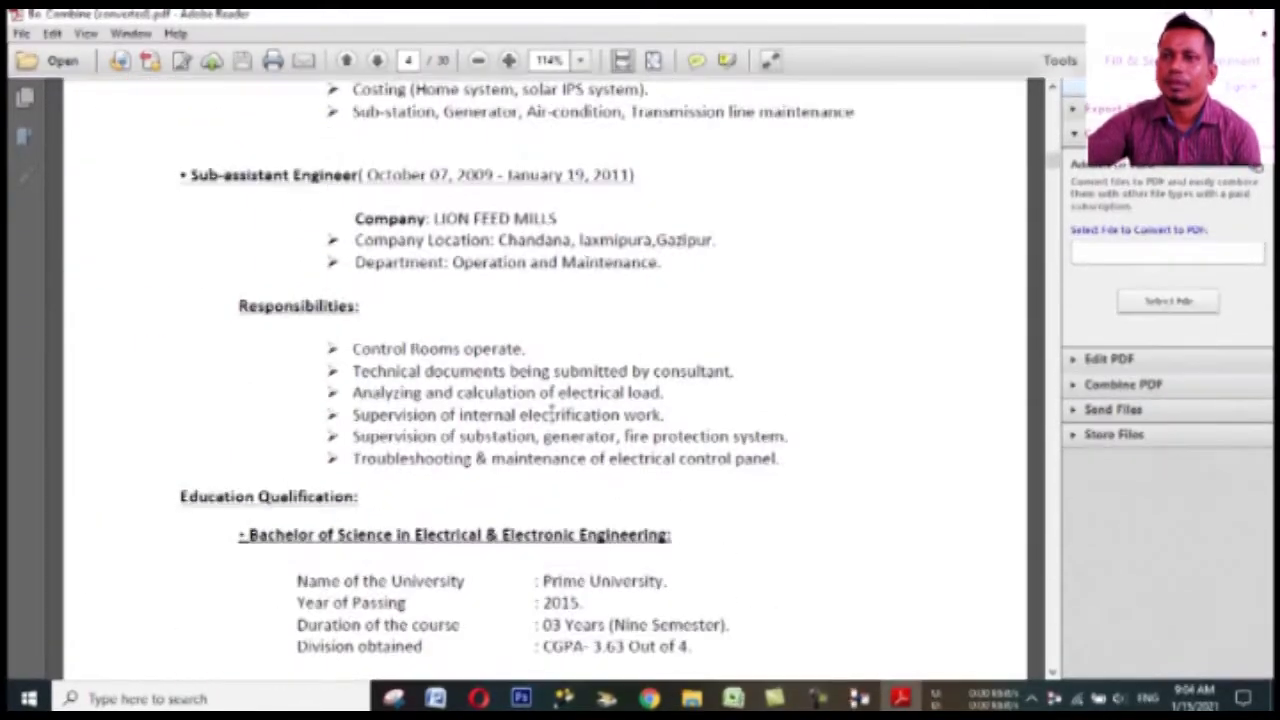
{"action": "scroll", "coordinate": [551, 417], "scroll_direction": "down", "scroll_amount": 3}
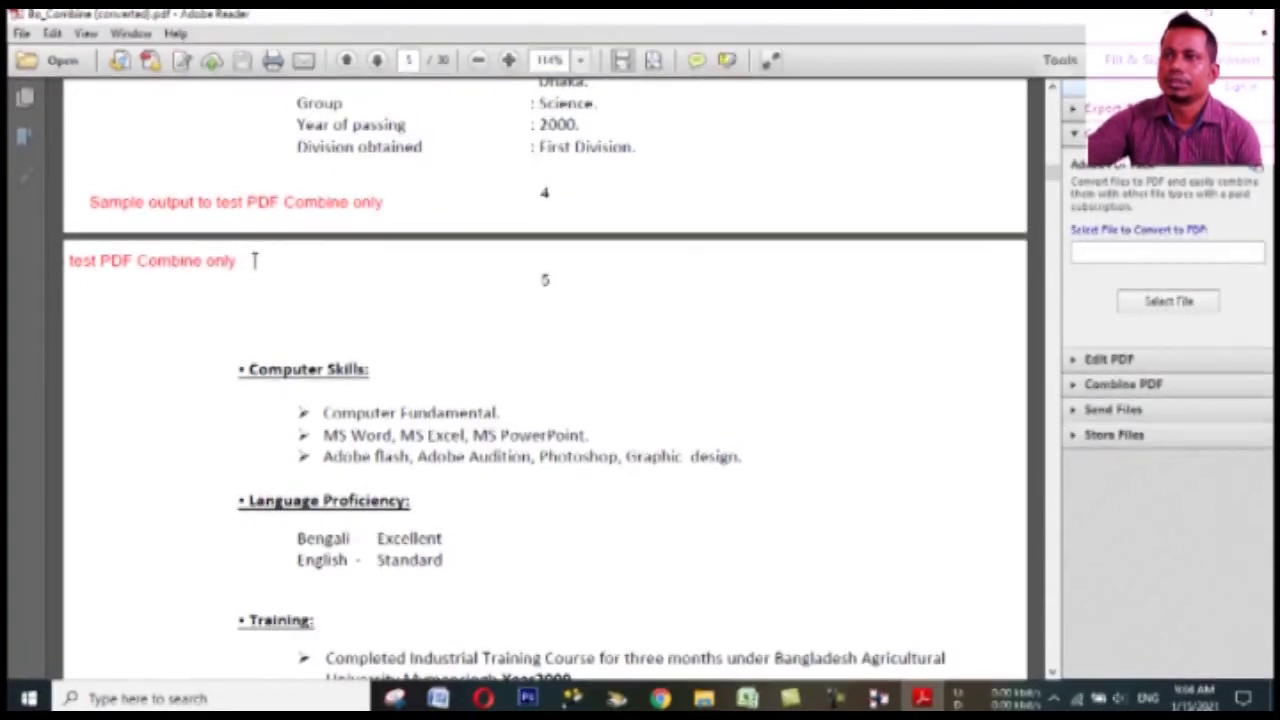
{"action": "scroll", "coordinate": [557, 438], "scroll_direction": "down", "scroll_amount": 10}
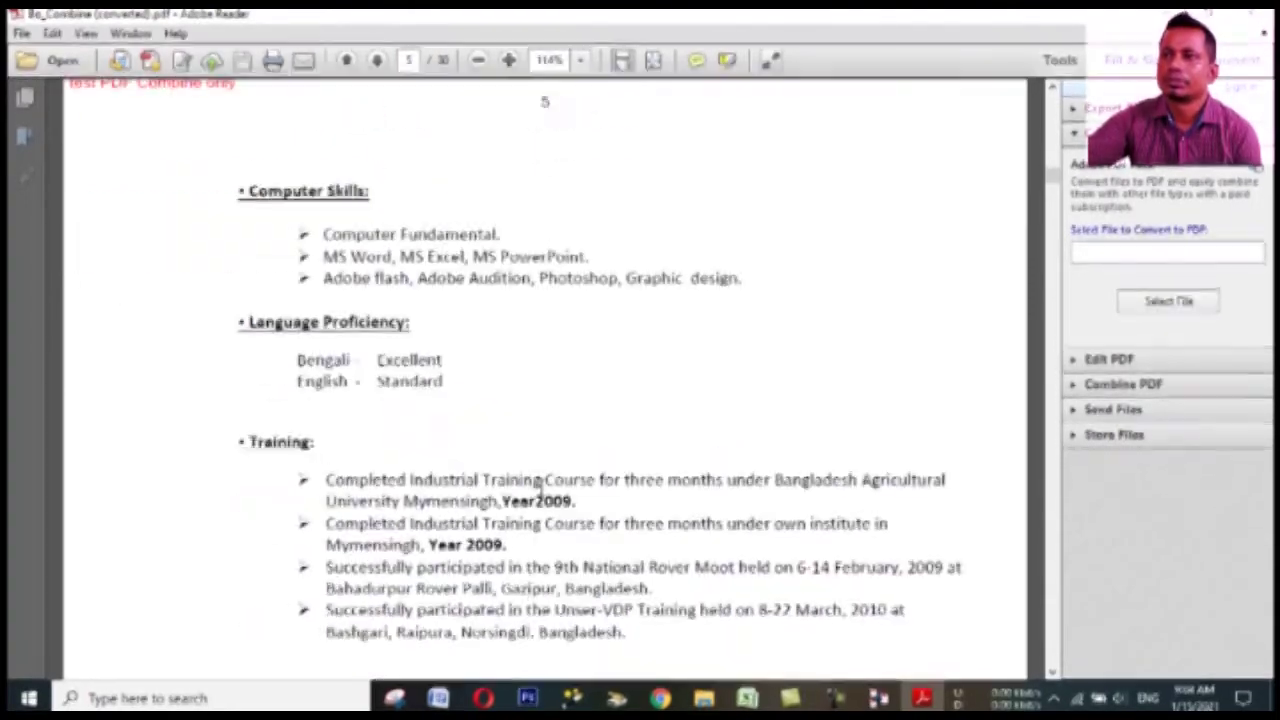
{"action": "scroll", "coordinate": [617, 447], "scroll_direction": "down", "scroll_amount": 10}
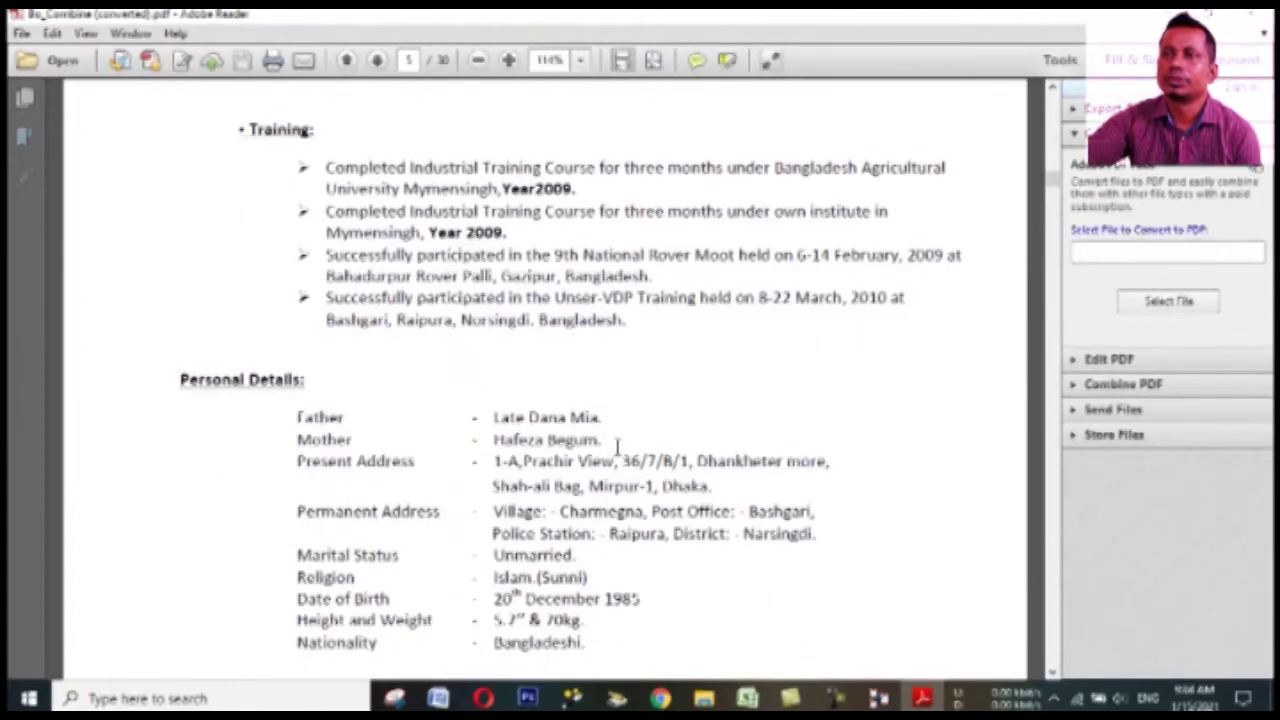
{"action": "scroll", "coordinate": [617, 459], "scroll_direction": "down", "scroll_amount": 4}
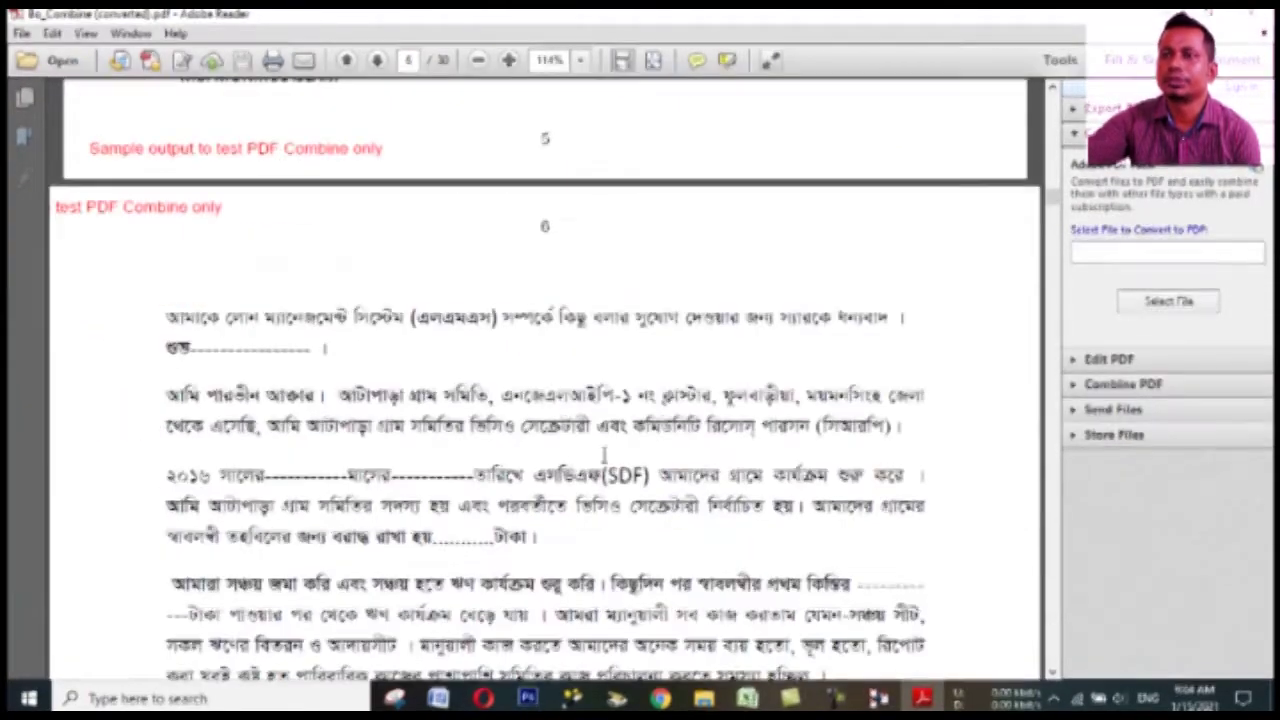
{"action": "scroll", "coordinate": [354, 390], "scroll_direction": "up", "scroll_amount": 3}
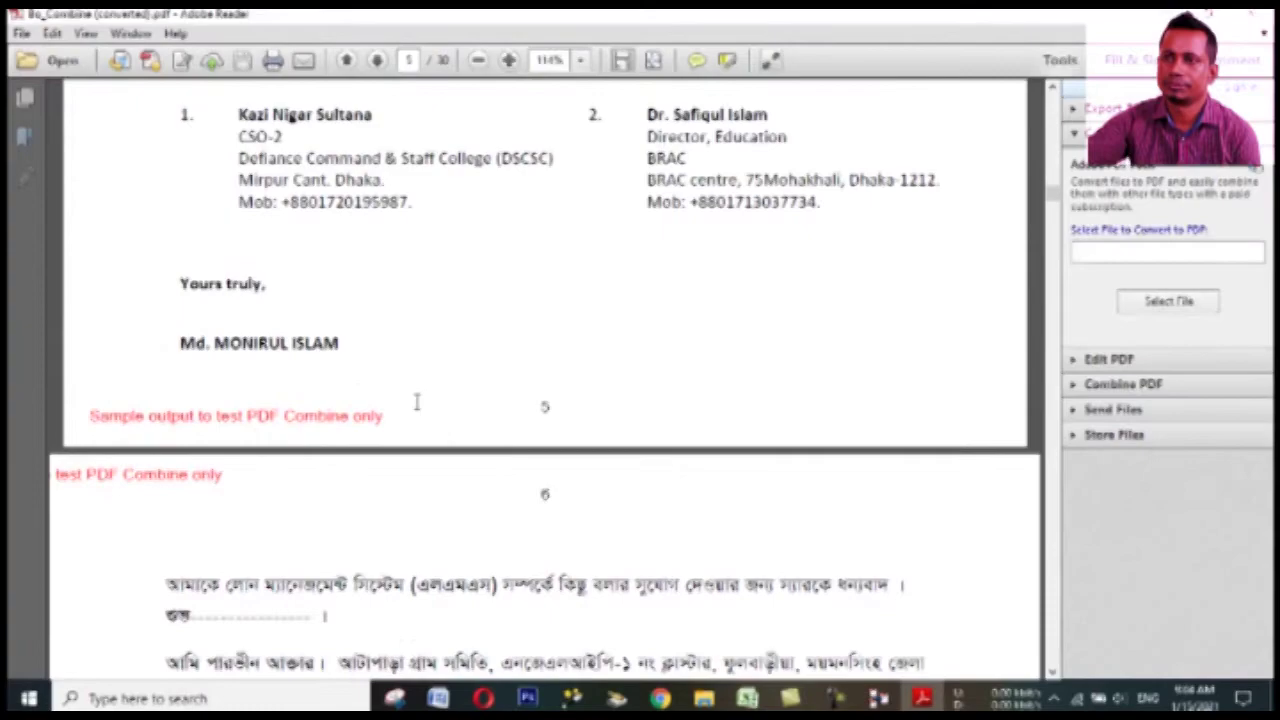
{"action": "scroll", "coordinate": [560, 415], "scroll_direction": "up", "scroll_amount": 3}
{"action": "scroll", "coordinate": [540, 565], "scroll_direction": "up", "scroll_amount": 15}
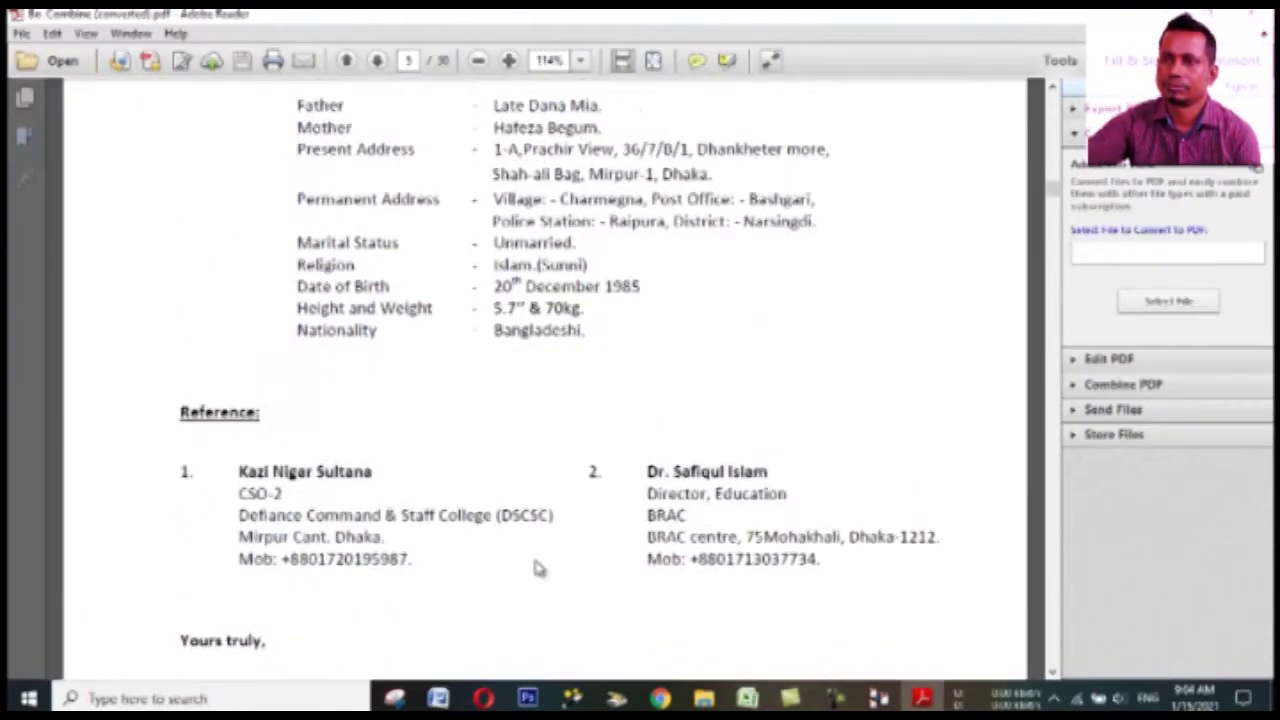
{"action": "scroll", "coordinate": [548, 557], "scroll_direction": "up", "scroll_amount": 15}
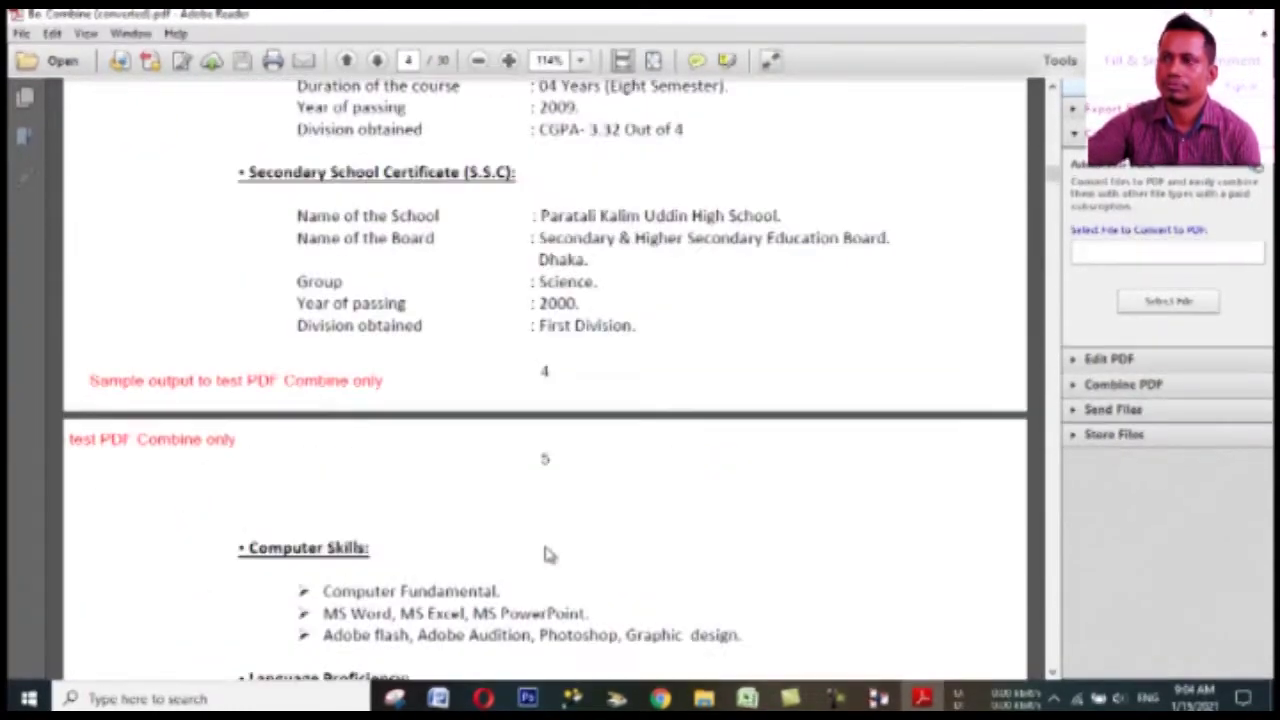
{"action": "scroll", "coordinate": [557, 537], "scroll_direction": "up", "scroll_amount": 12}
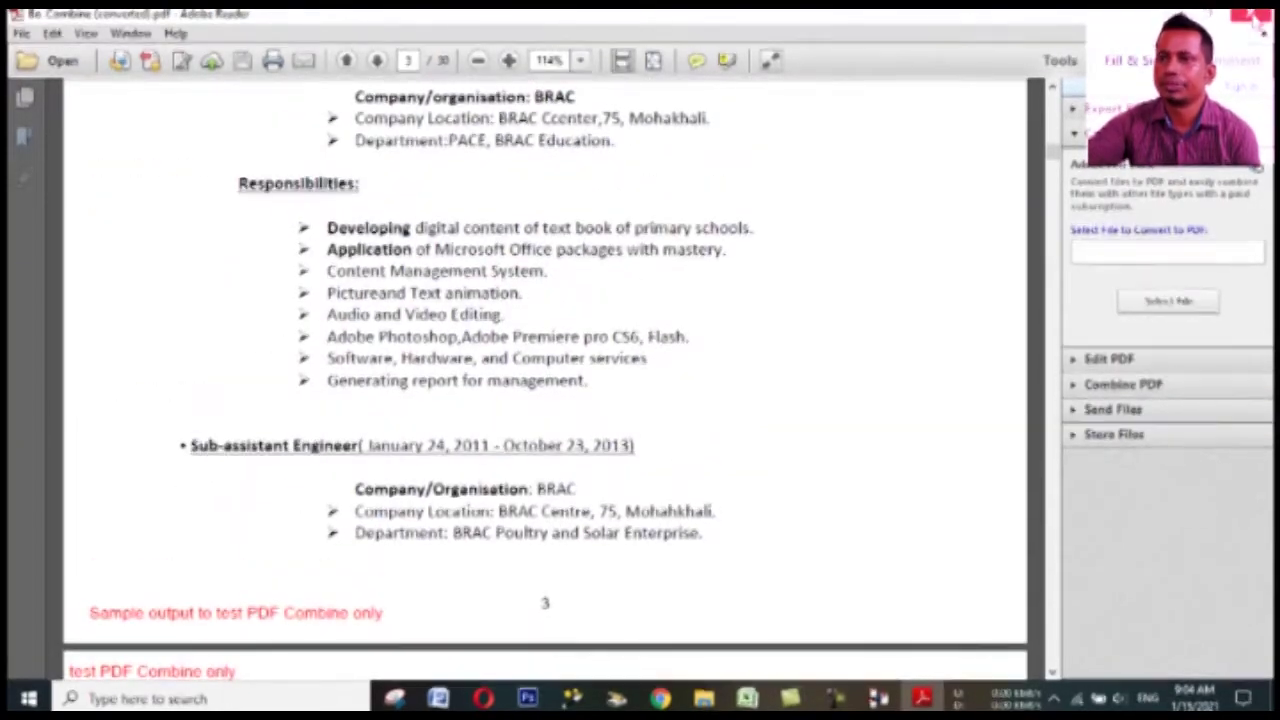
- Close the combined PDF, return to PDF Combine and dismiss its conversion completion report
{"action": "left_click", "coordinate": [1258, 15]}
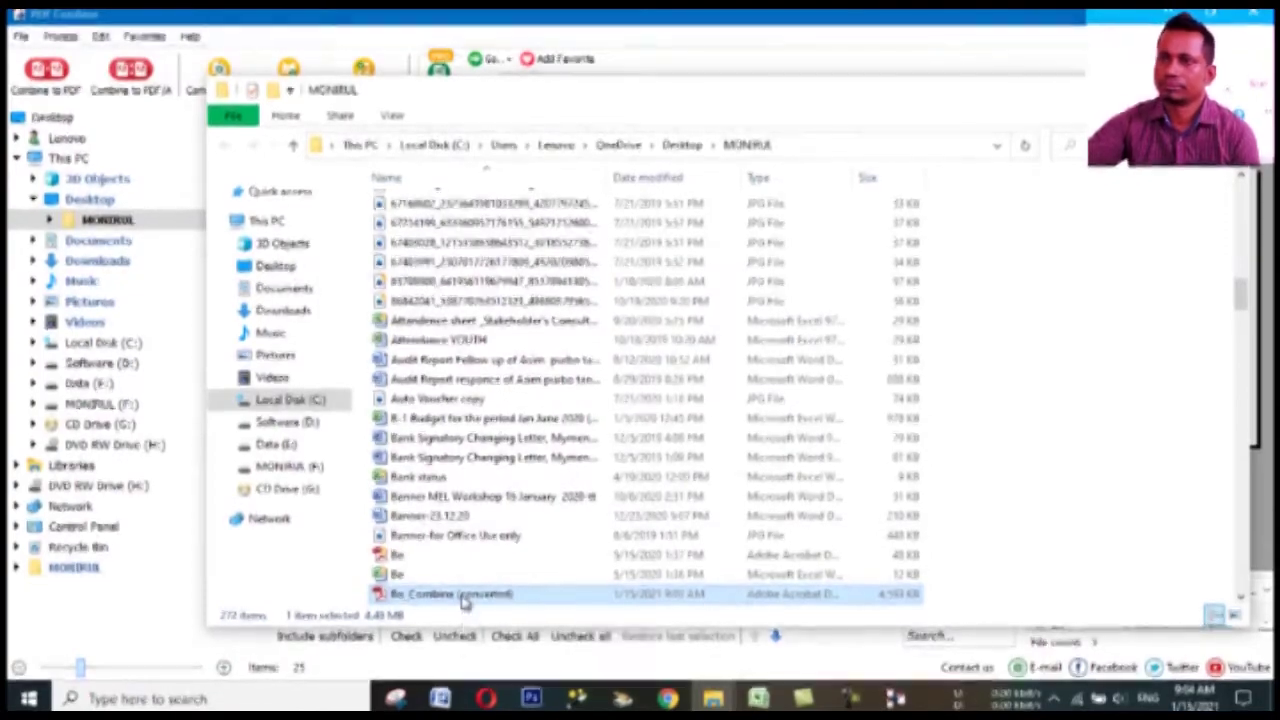
{"action": "left_click_drag", "start_coordinate": [345, 295], "coordinate": [311, 279]}
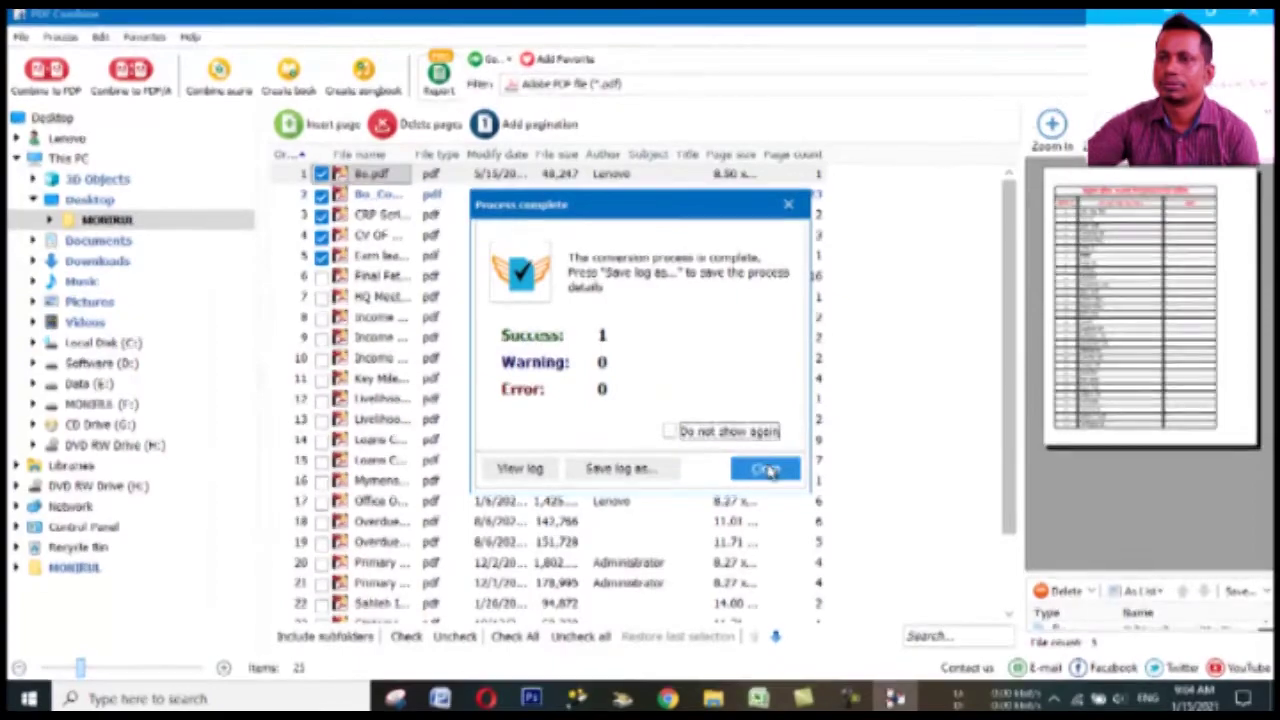
{"action": "left_click", "coordinate": [760, 466]}
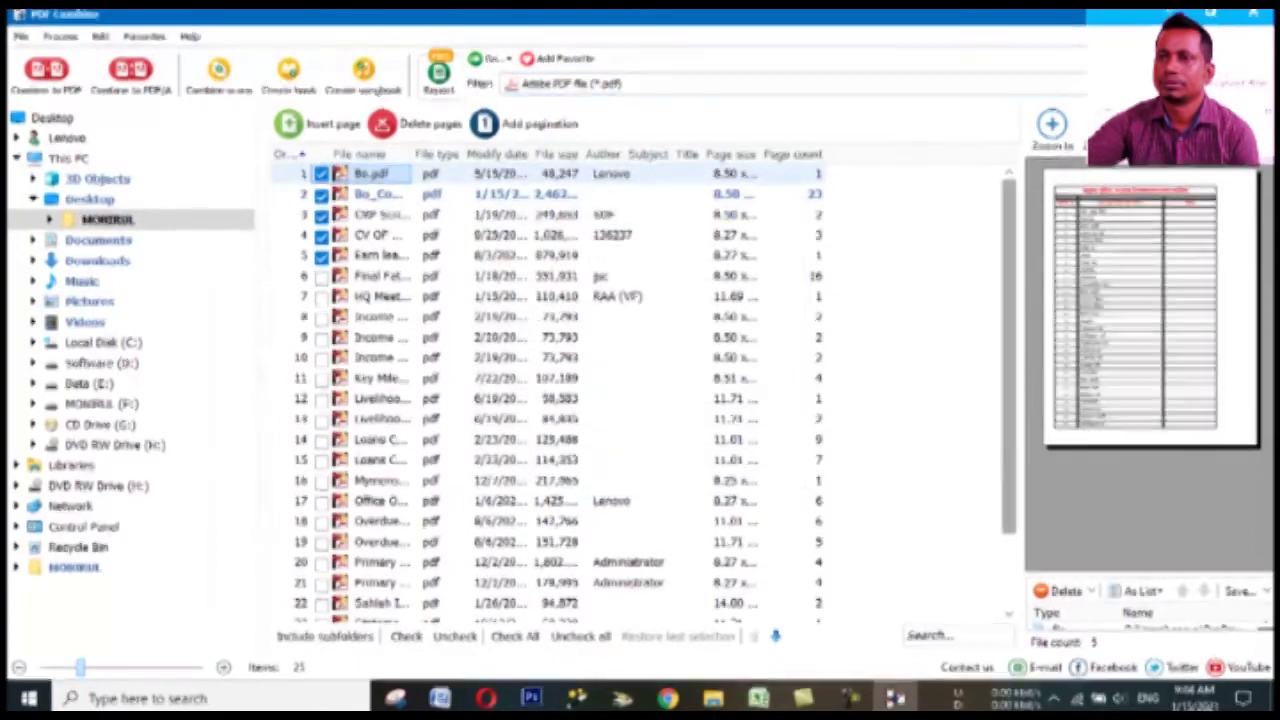